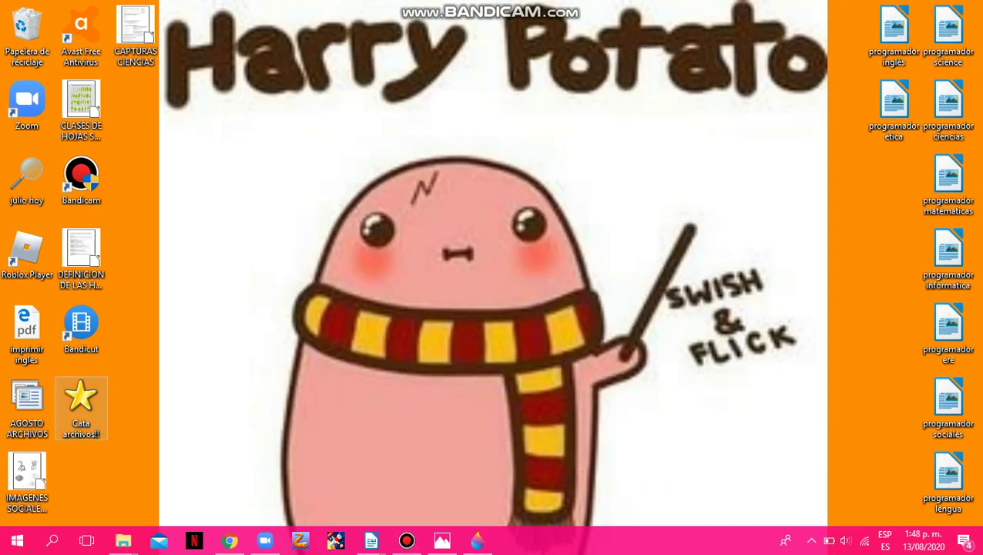
Step: Switch to the cupcake drawing in Paint 3D and refill its cherry with pink and finally red
left_click(477, 541)
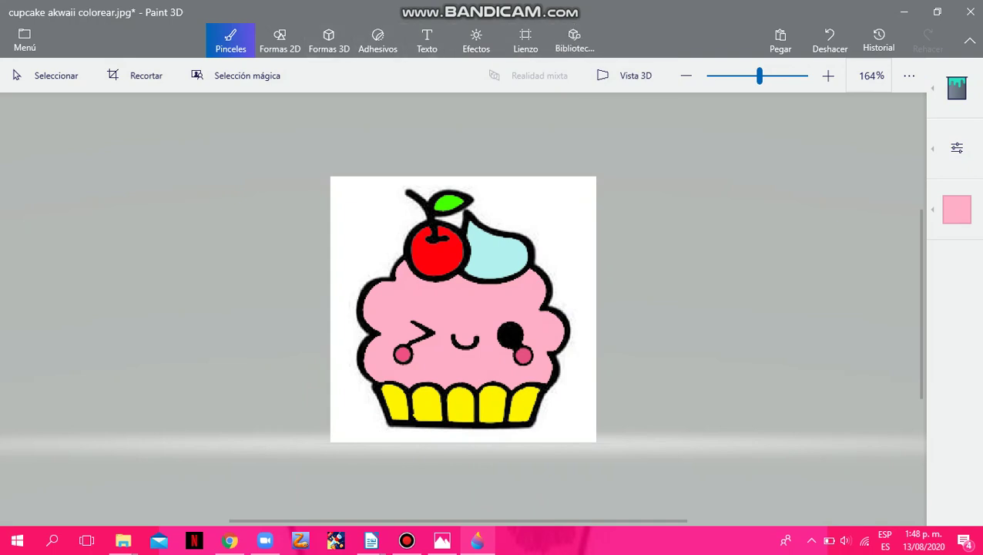
left_click(449, 252)
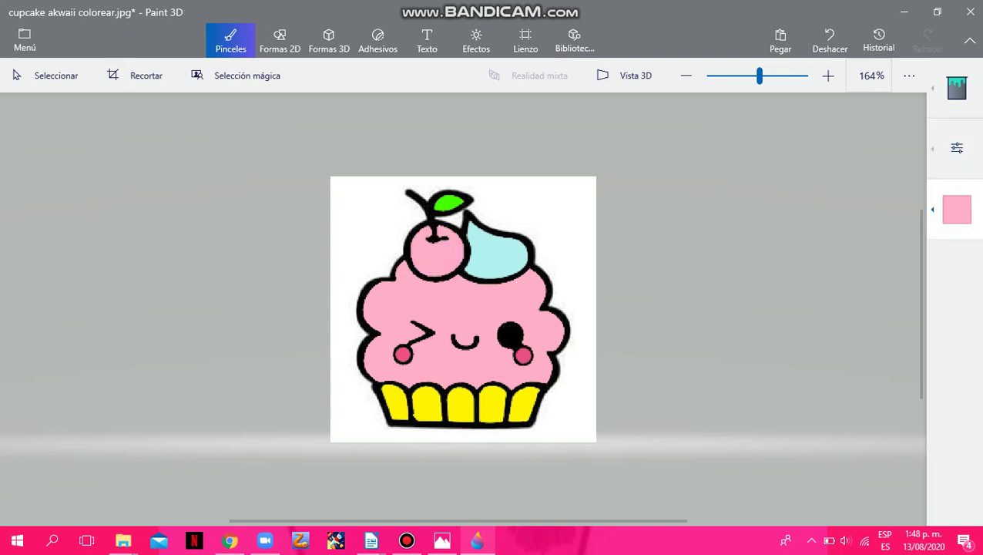
left_click(956, 209)
left_click(890, 289)
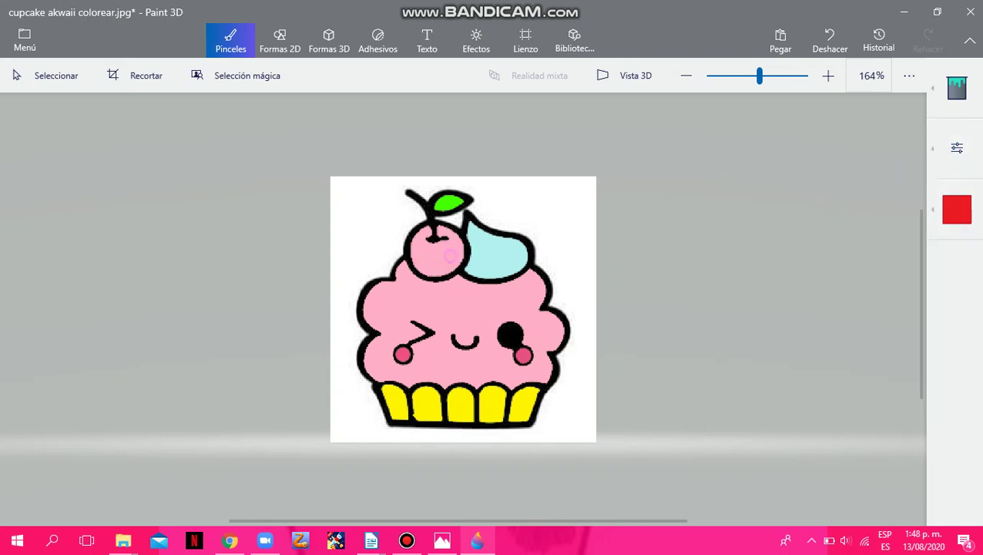
left_click(450, 254)
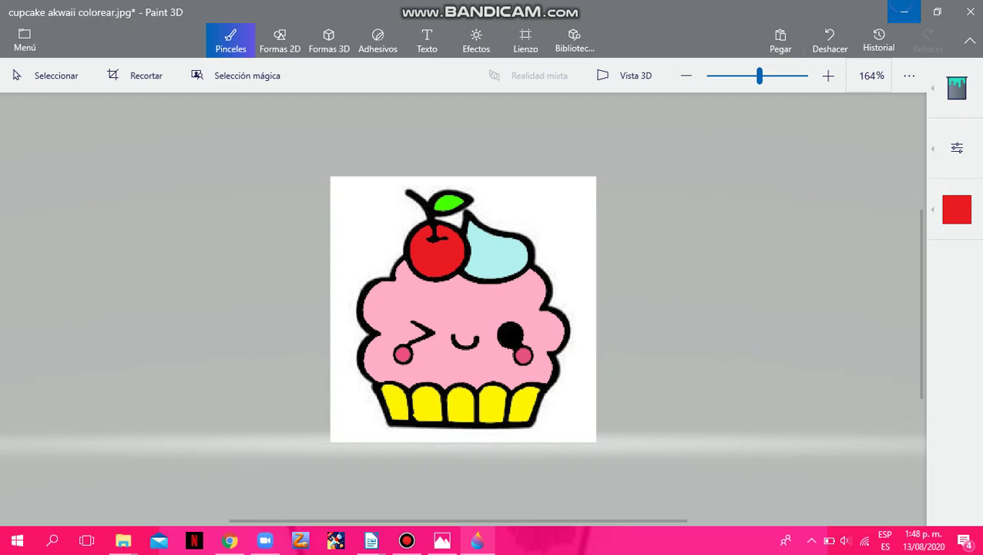
Step: Close the cupcake drawing without saving its changes
left_click(904, 12)
left_click(477, 540)
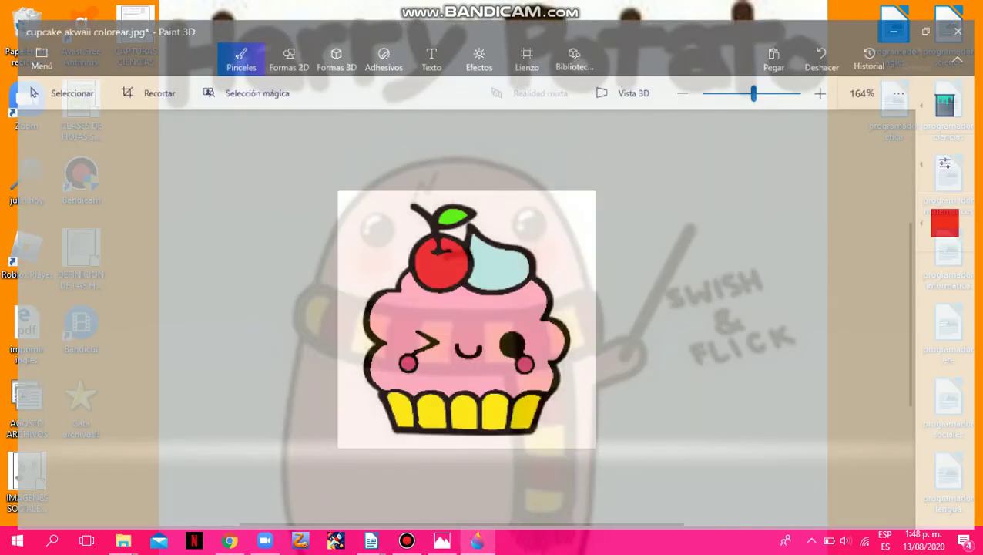
left_click(970, 12)
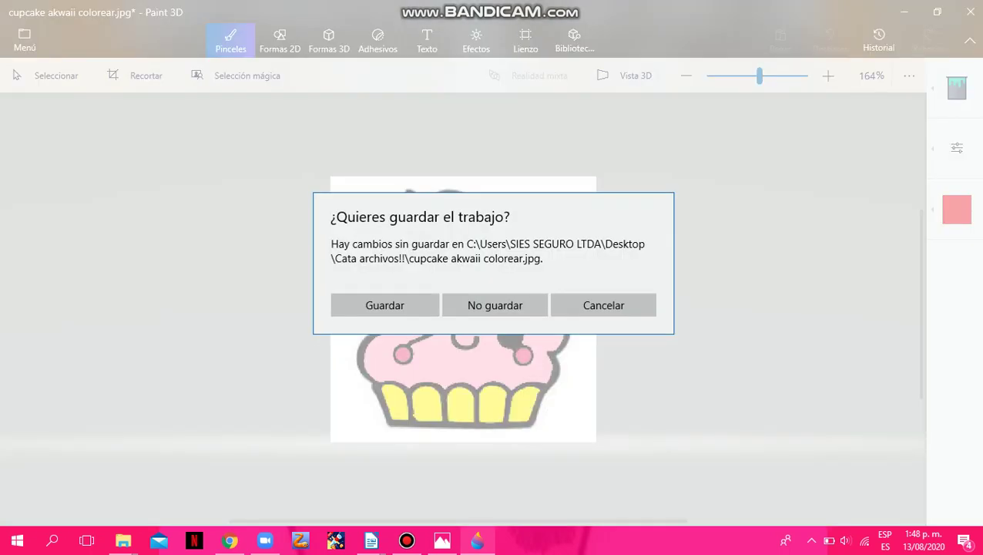
left_click(495, 305)
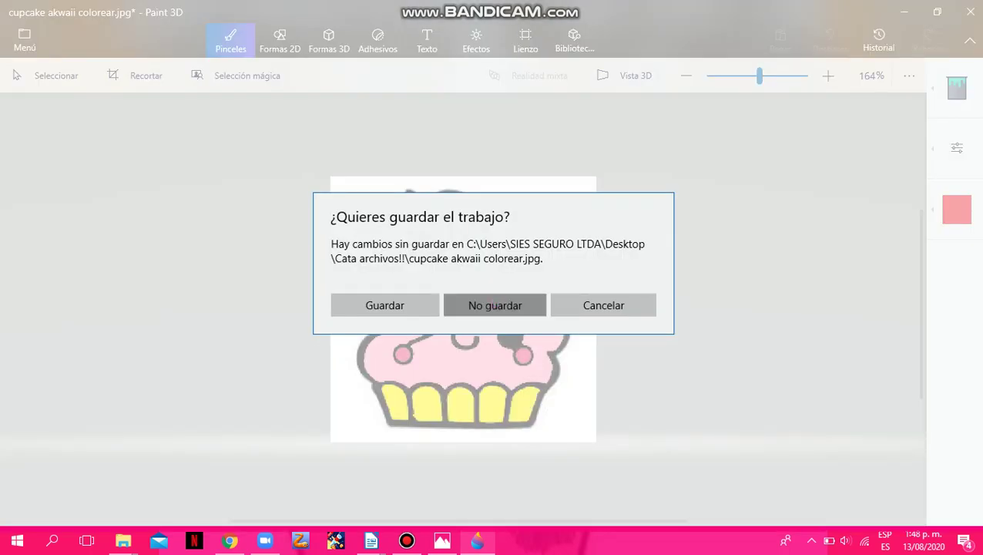
Step: Open the image "elefante kawaii colorear" in Fotos from the "Cata archivos!!" desktop folder, with the folder and cupcake windows minimized
double_click(81, 397)
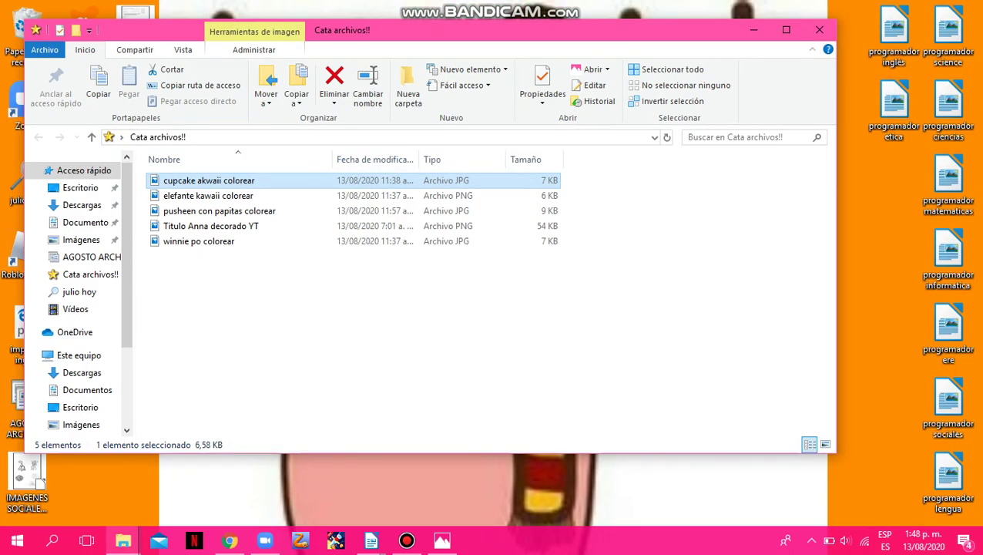
left_click(786, 29)
double_click(183, 171)
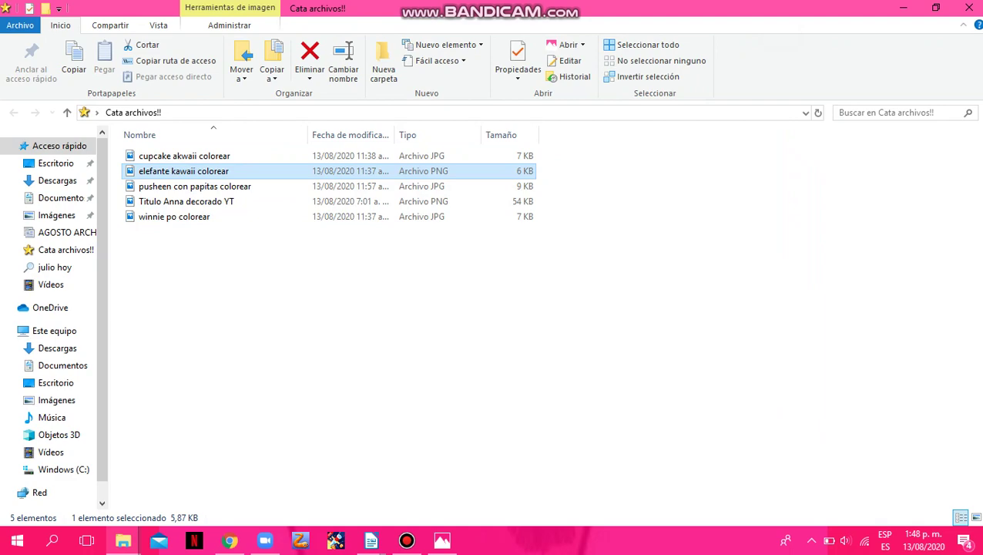
left_click(902, 8)
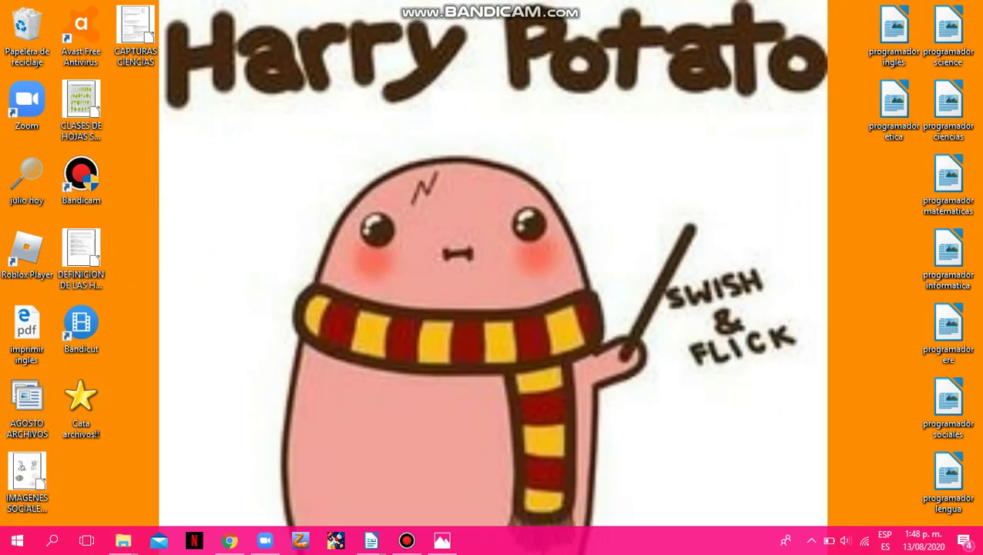
left_click(442, 540)
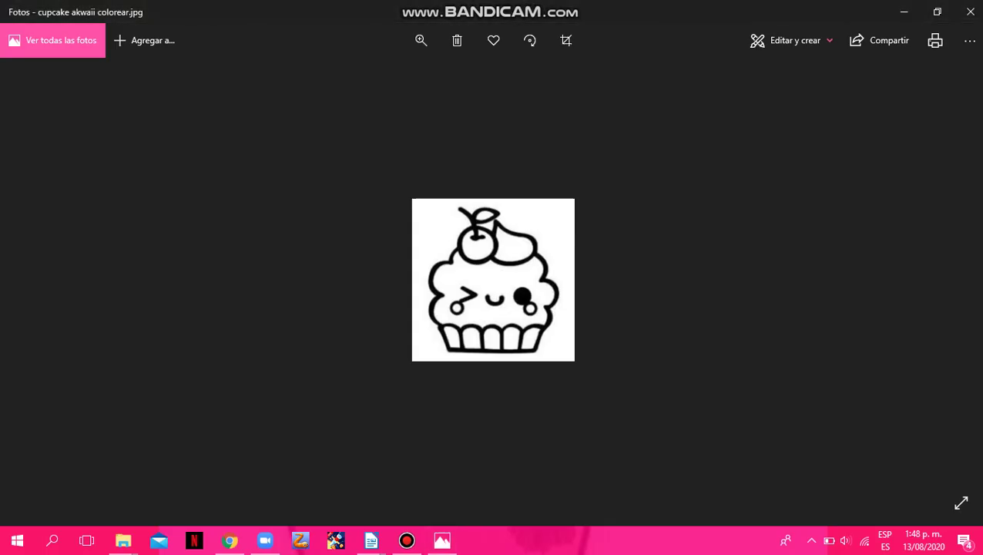
left_click(903, 11)
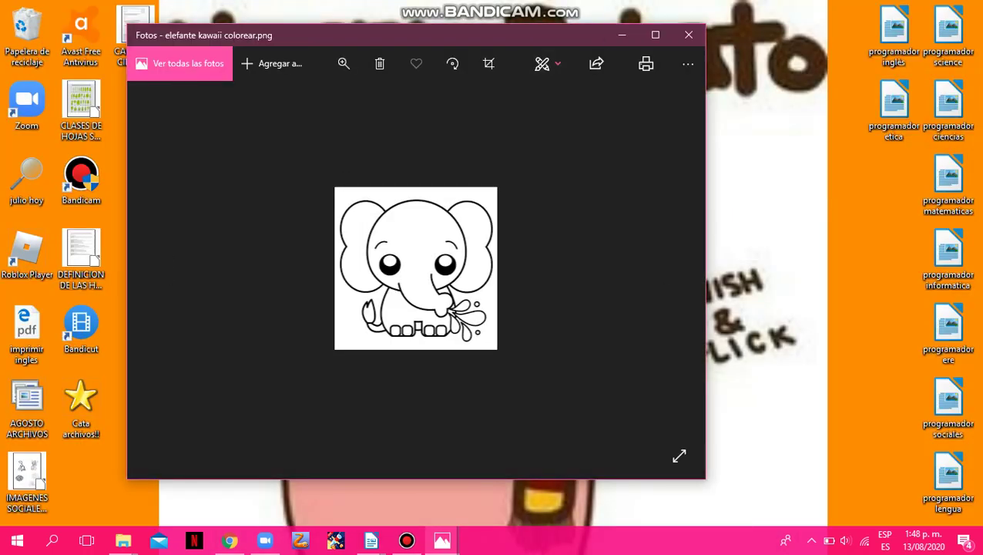
Step: Open the elephant image for editing in Paint 3D and minimize the Fotos window
left_click(544, 63)
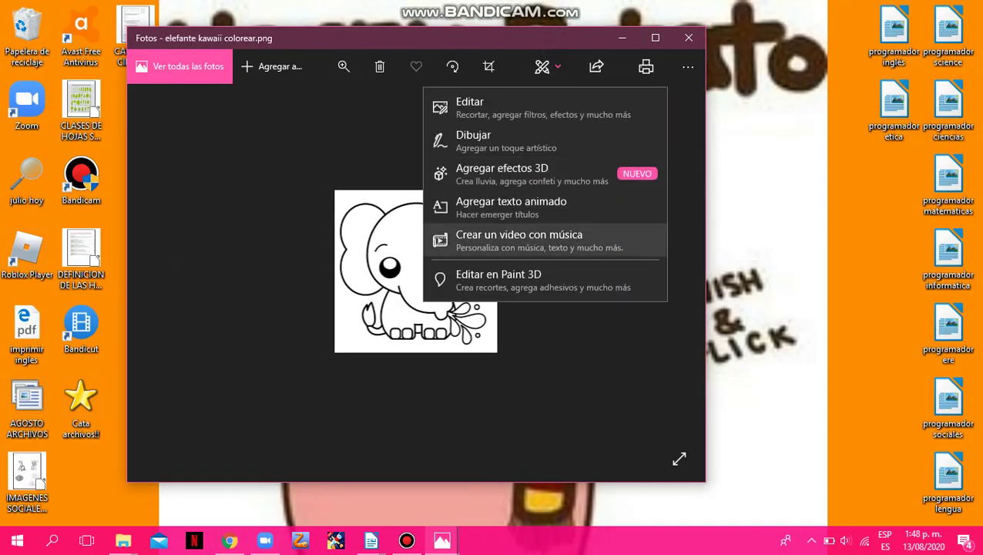
left_click(539, 279)
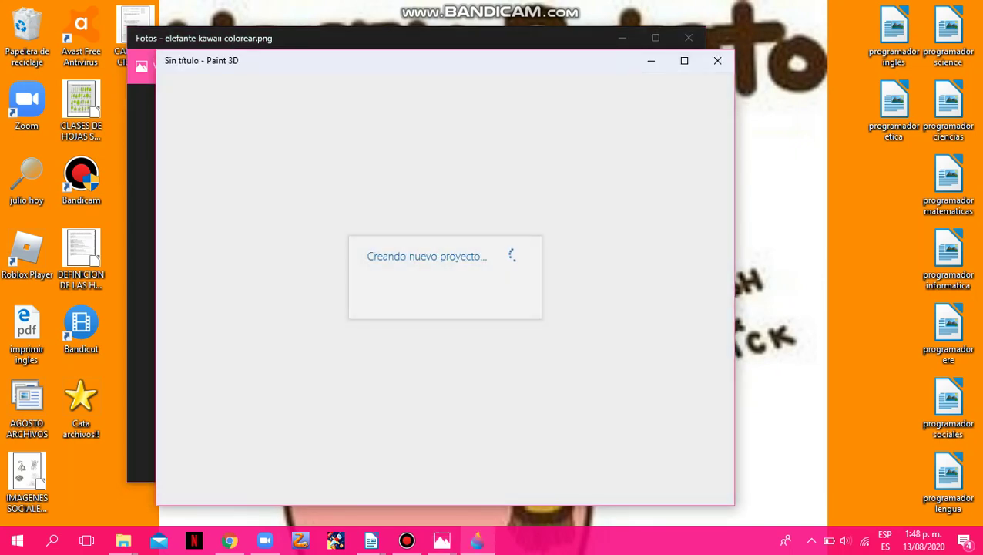
left_click(622, 38)
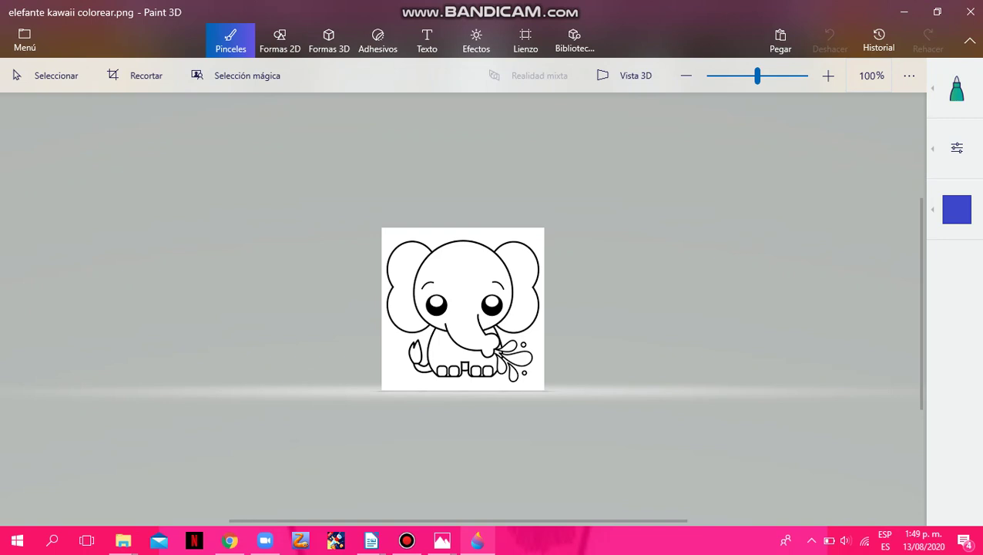
Step: Fill the elephant's head, both ears and body with light grey using the Fill tool
left_click_drag(757, 76, 760, 76)
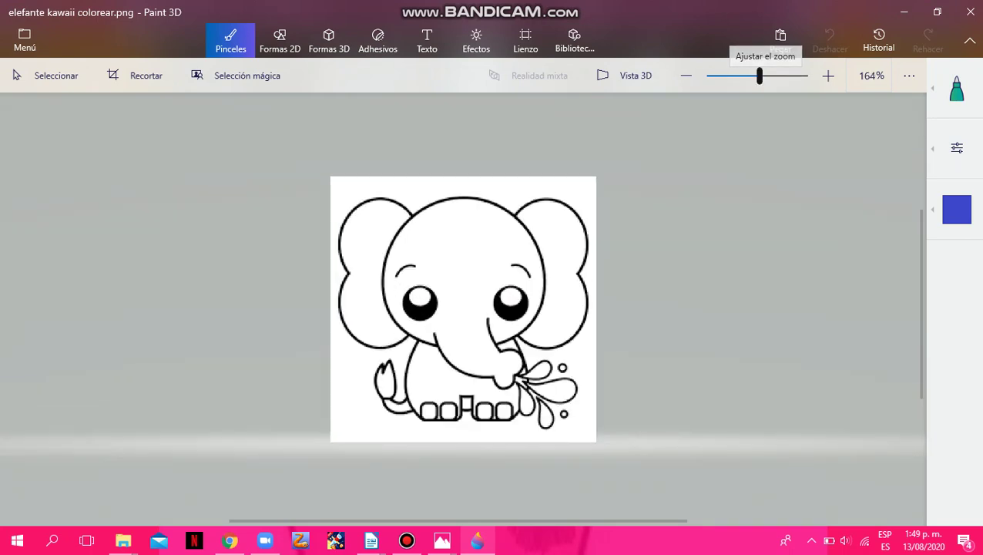
left_click(956, 88)
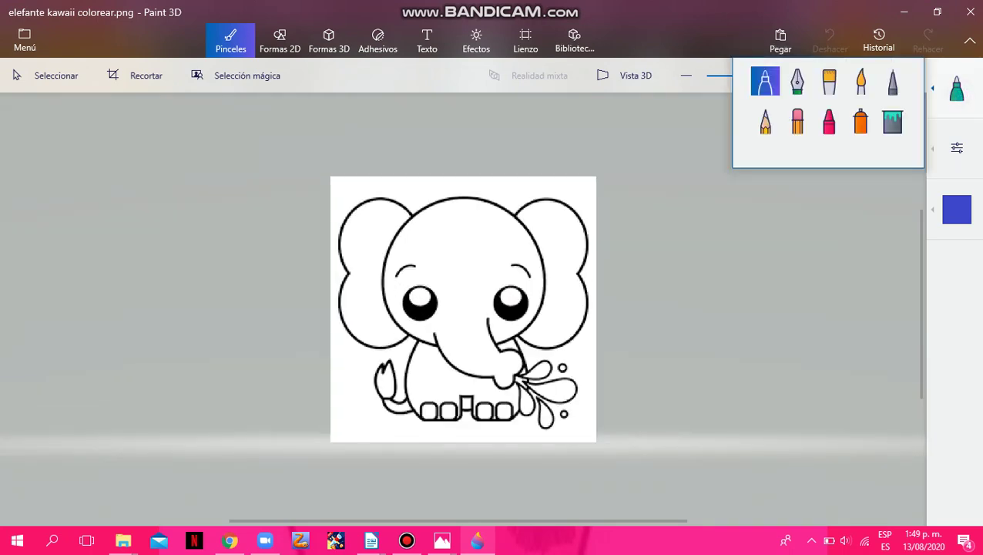
left_click(892, 120)
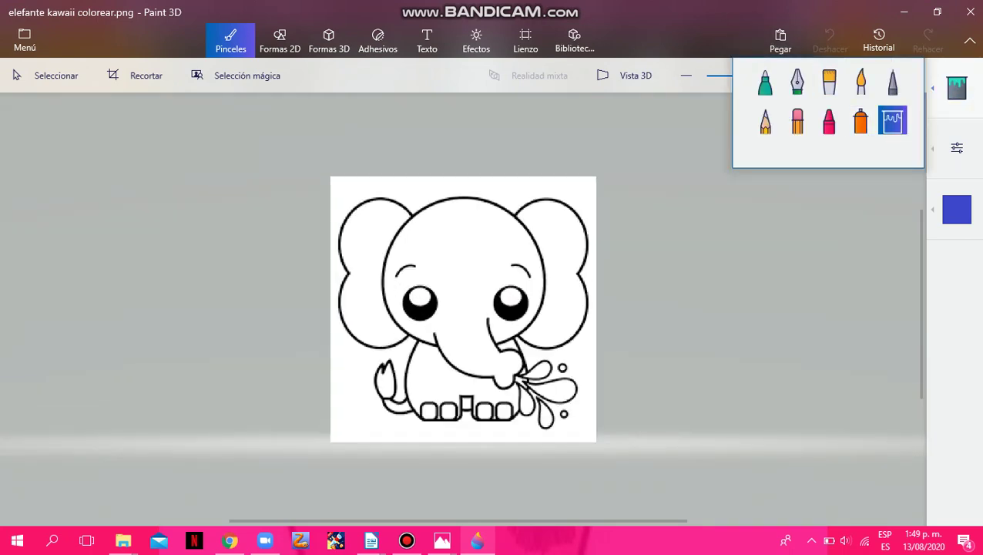
left_click(957, 209)
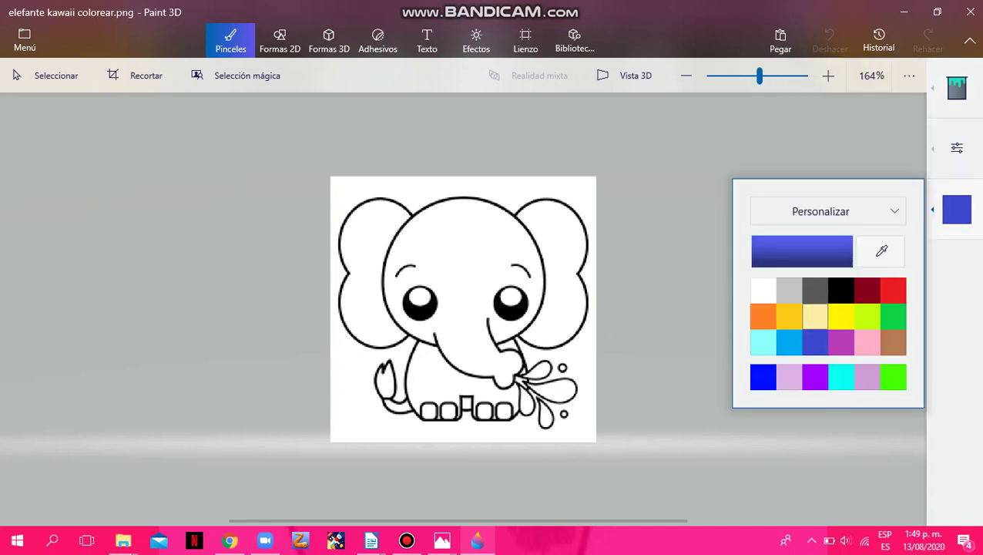
left_click(788, 289)
left_click(464, 261)
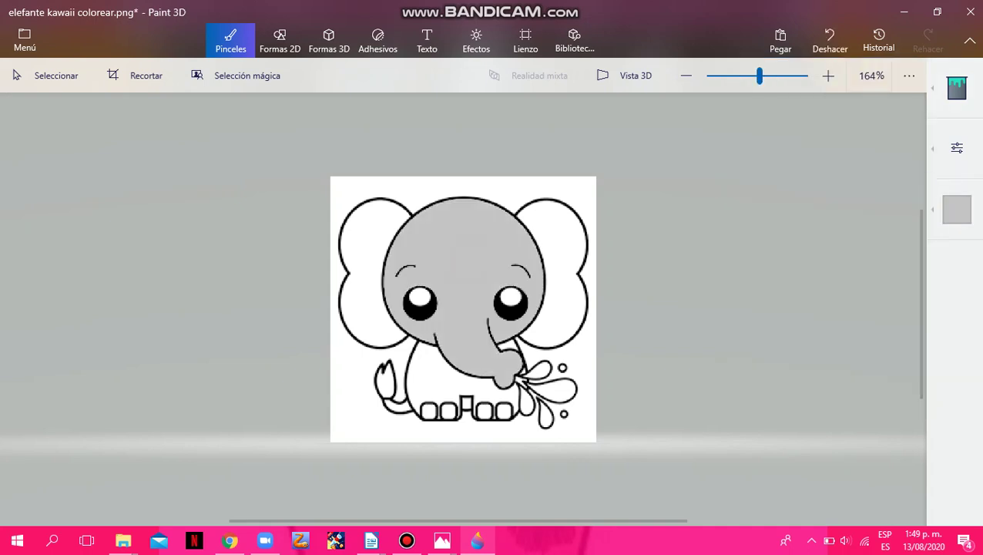
left_click(347, 245)
left_click(566, 220)
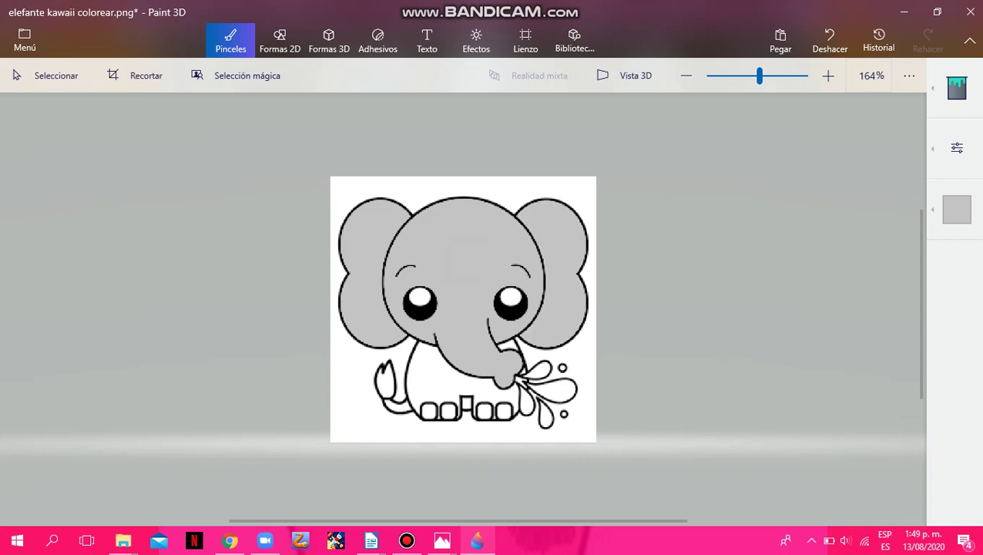
left_click(441, 378)
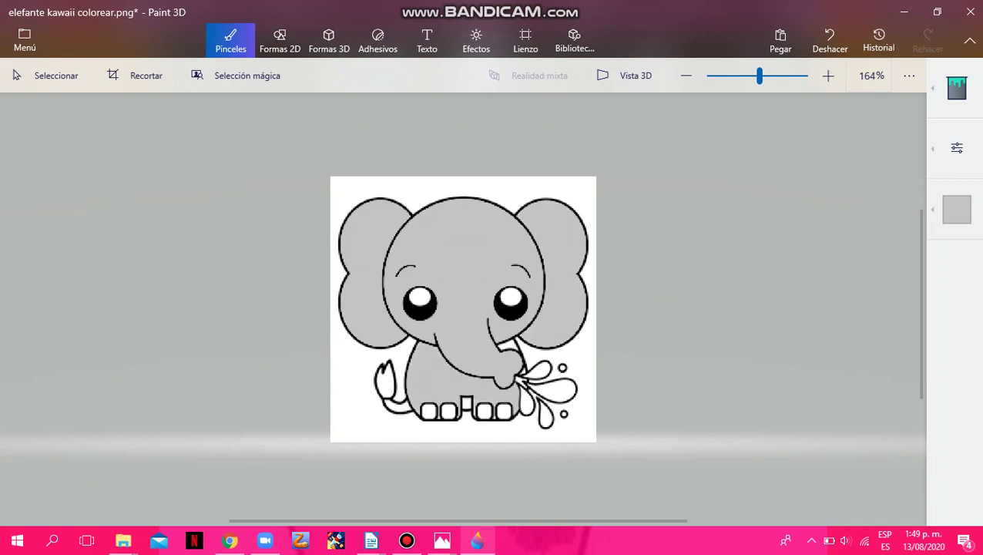
Step: Try to fill the elephant's tail light grey and recolour the outline black with the Fill tool
left_click(400, 413)
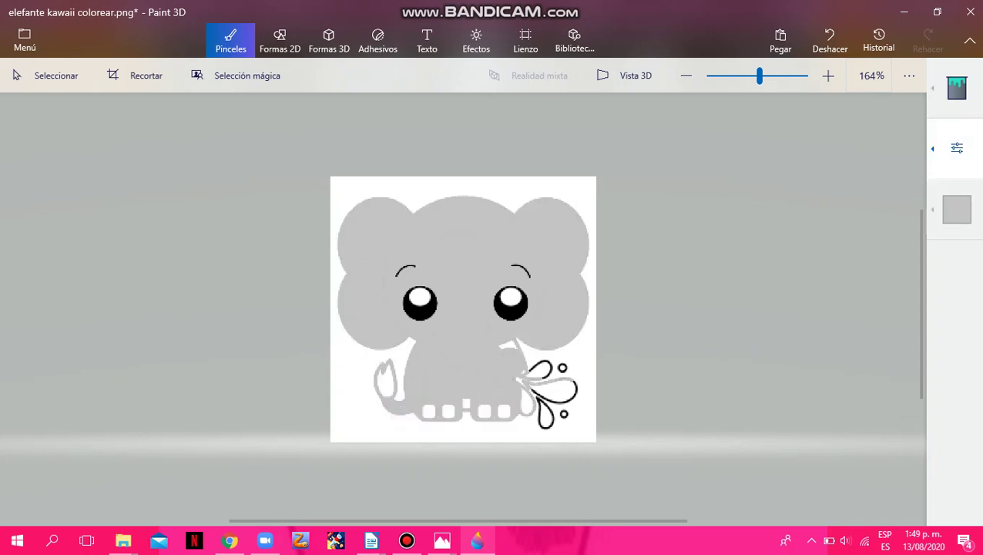
left_click(957, 209)
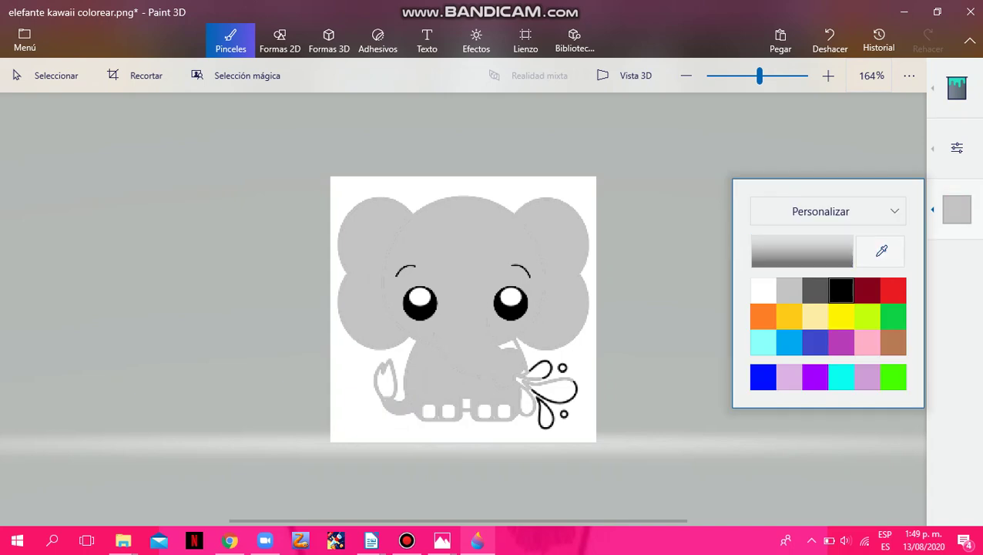
left_click(840, 289)
left_click(570, 203)
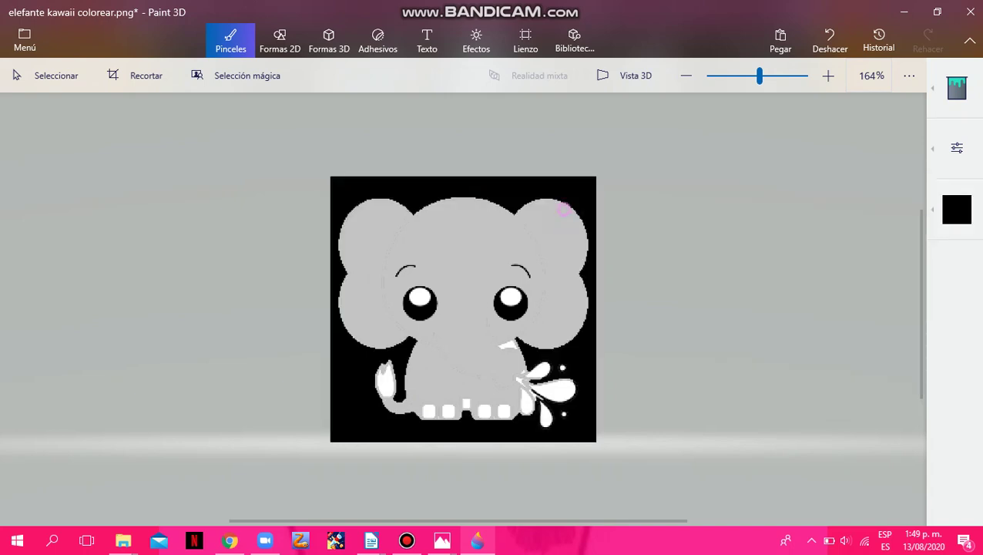
left_click(565, 208)
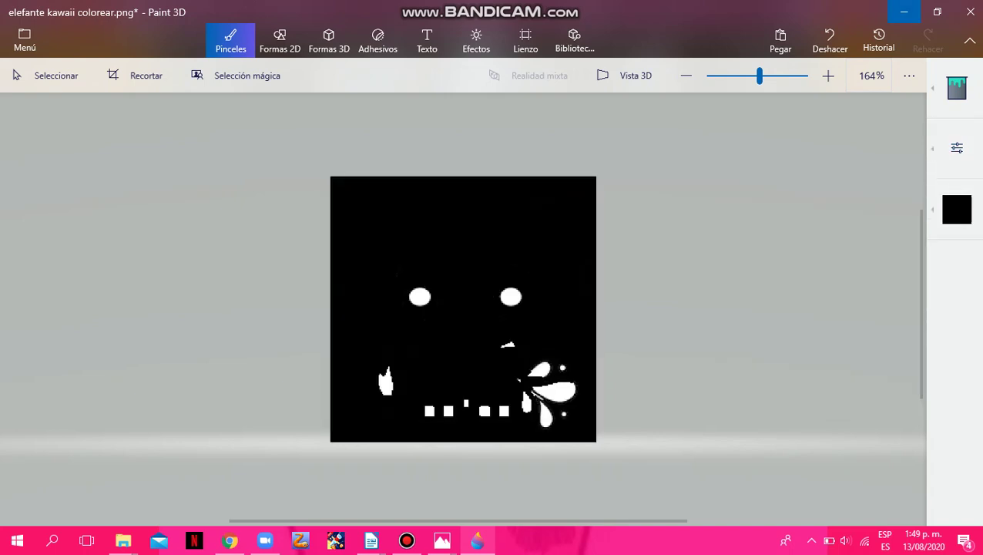
Step: Undo the black fills, the grey outline fill and the body fill
left_click(830, 38)
left_click(830, 39)
left_click(829, 38)
left_click(830, 38)
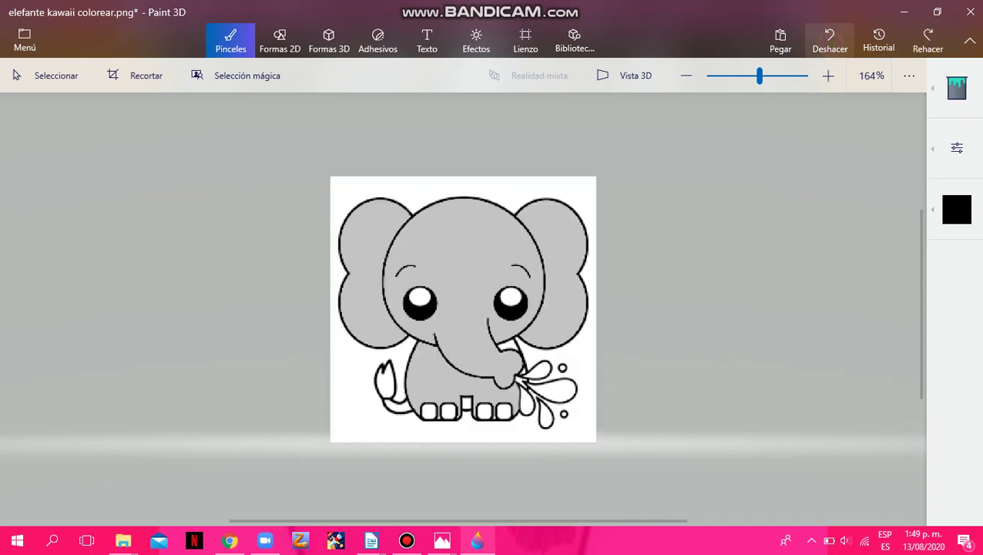
left_click(830, 38)
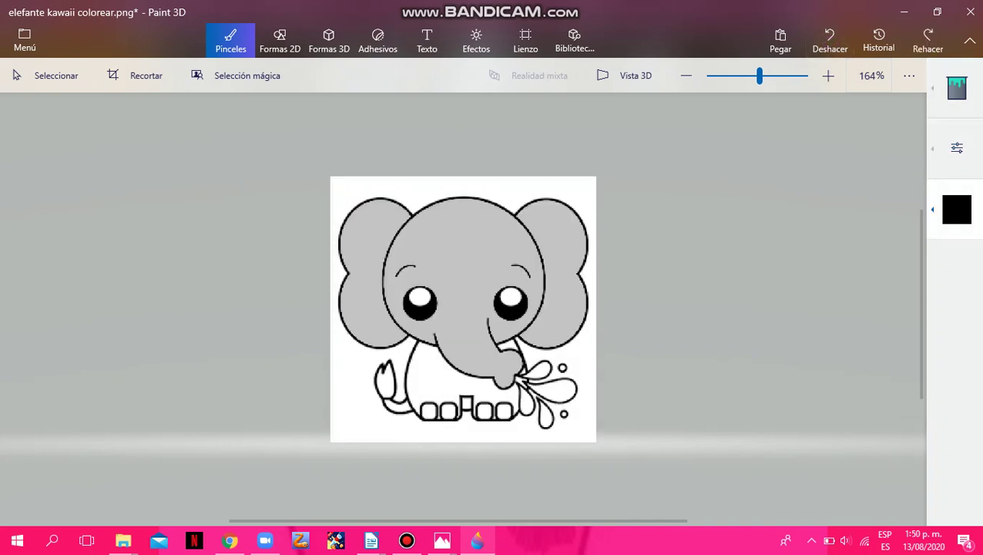
Step: Fill the elephant's tail, tail tip, body and the water drop closest to the body with light grey
left_click(956, 209)
left_click(789, 290)
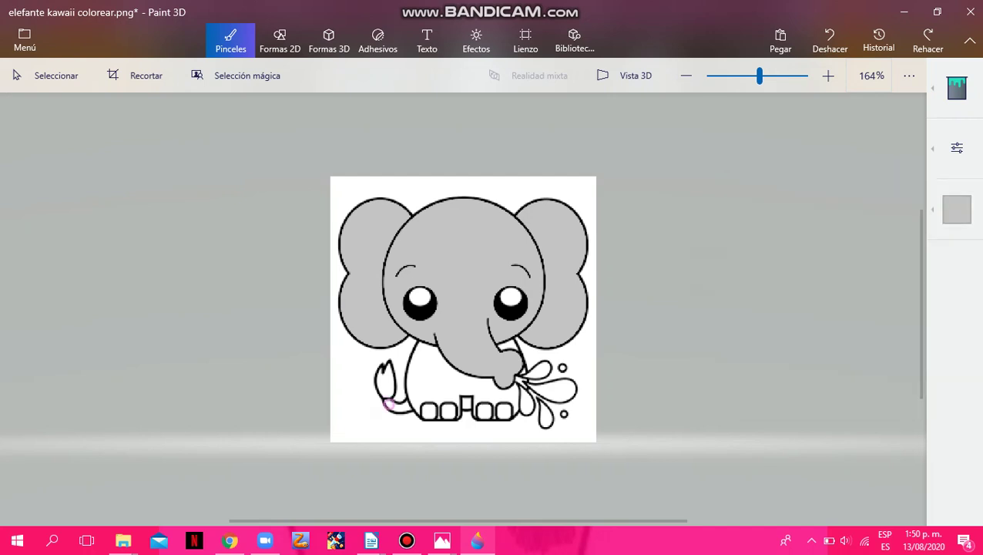
left_click(393, 404)
left_click(383, 379)
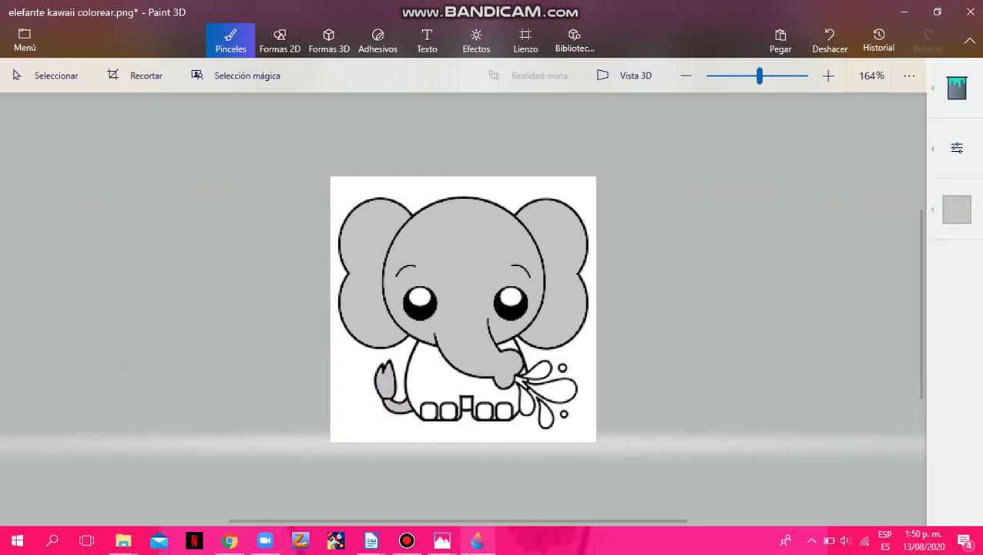
left_click(428, 382)
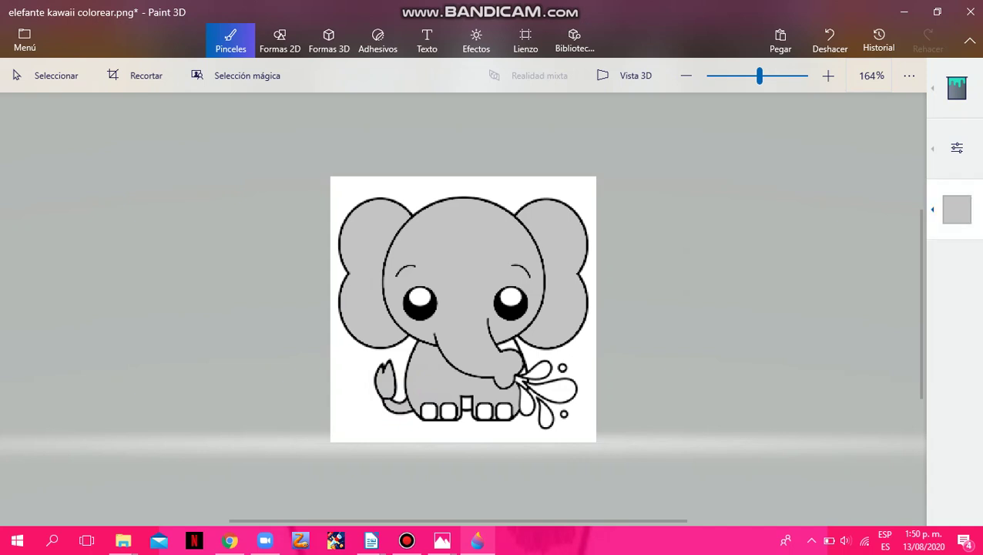
left_click(531, 408)
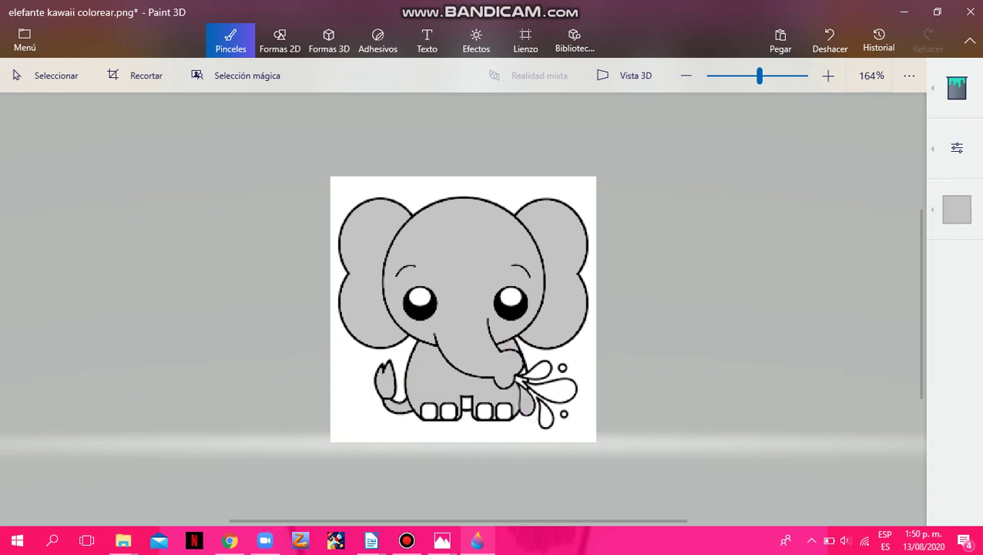
Step: Fill all the water drops and the small round droplets beside the trunk with indigo blue using the Fill tool
left_click(953, 210)
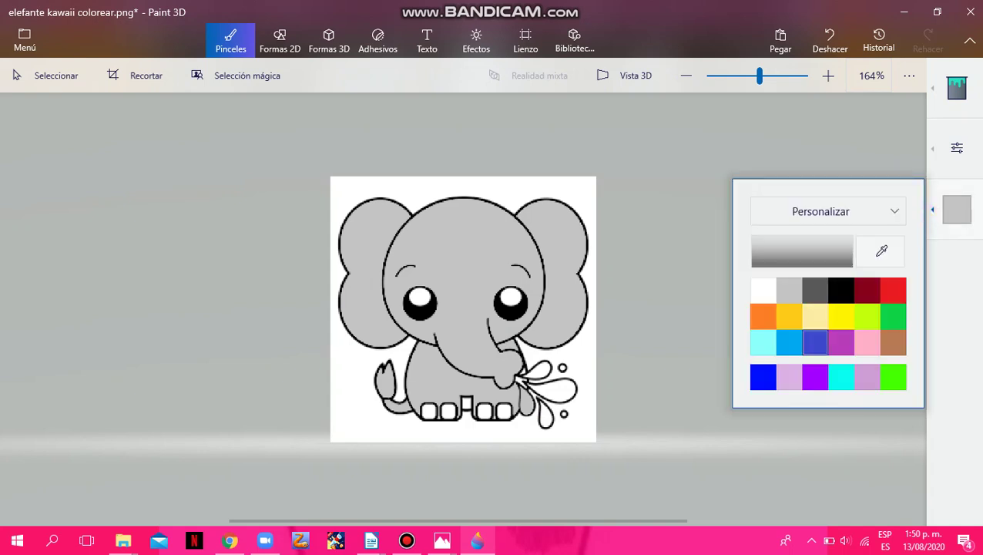
left_click(814, 342)
left_click(653, 377)
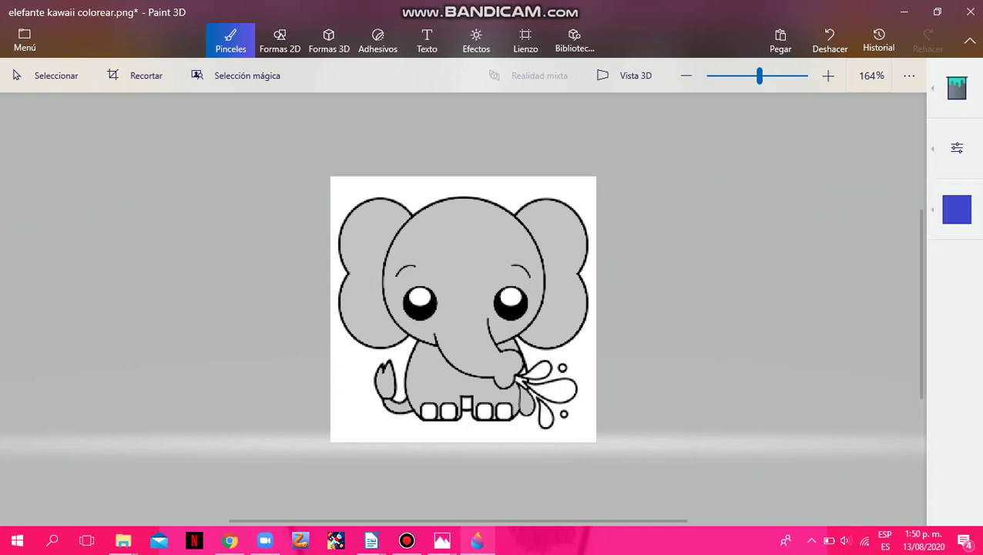
left_click(539, 370)
left_click(556, 389)
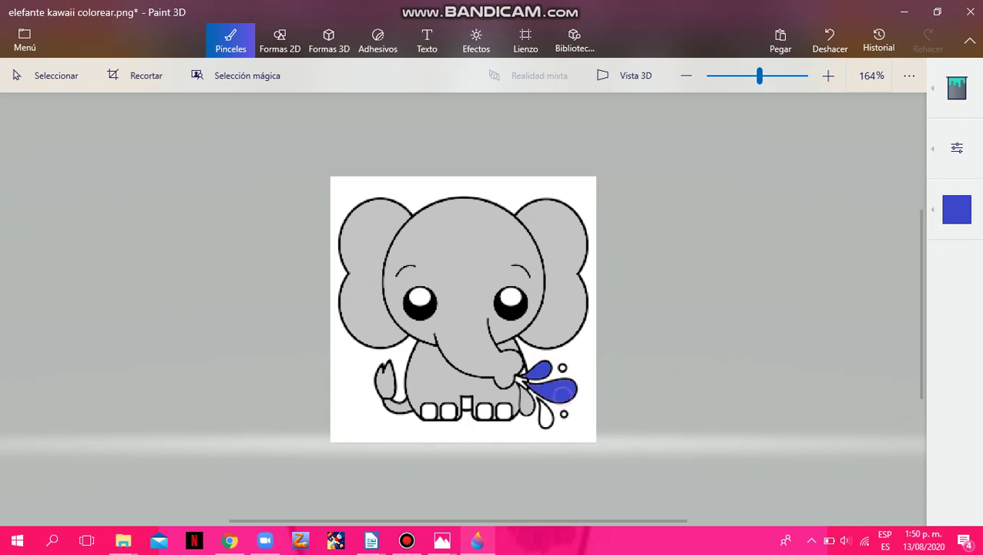
left_click(527, 400)
left_click(549, 414)
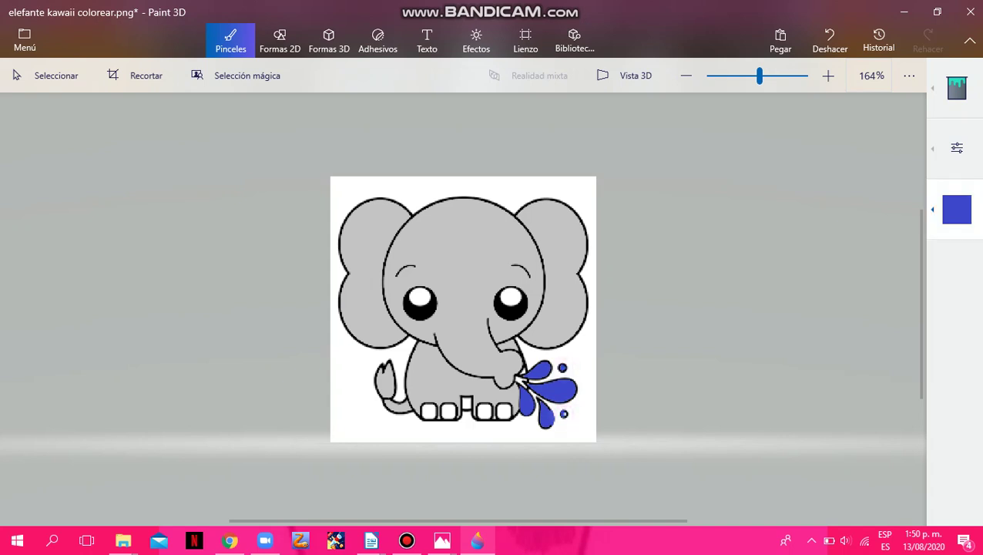
Step: Fill the four toenails on the elephant's feet with black
left_click(957, 210)
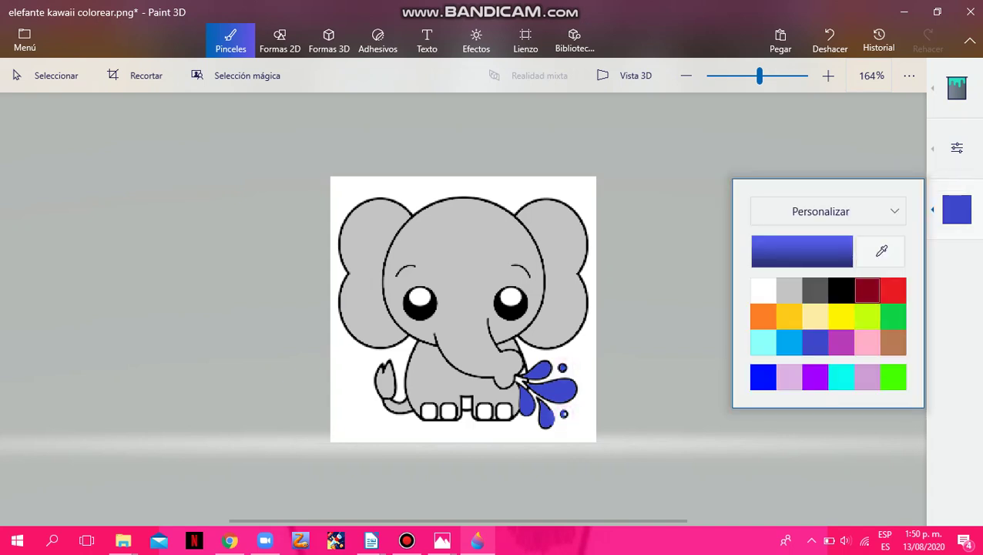
left_click(840, 290)
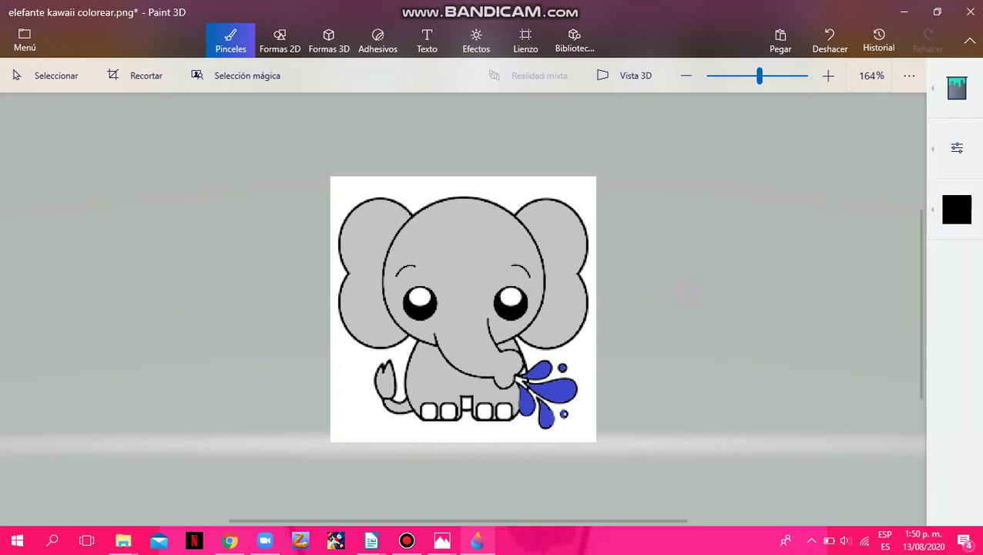
left_click(428, 410)
left_click(449, 411)
left_click(484, 410)
left_click(503, 412)
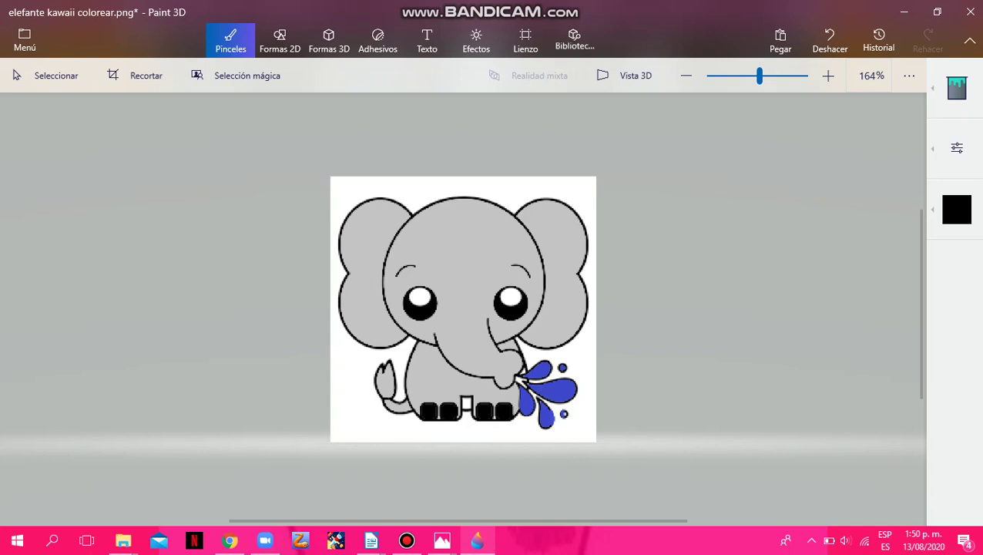
Step: Enlarge the coloured elephant for a final check and close the drawing
mouse_move(758, 75)
left_mouse_down()
mouse_move(787, 76)
mouse_move(744, 76)
mouse_move(761, 76)
left_mouse_up()
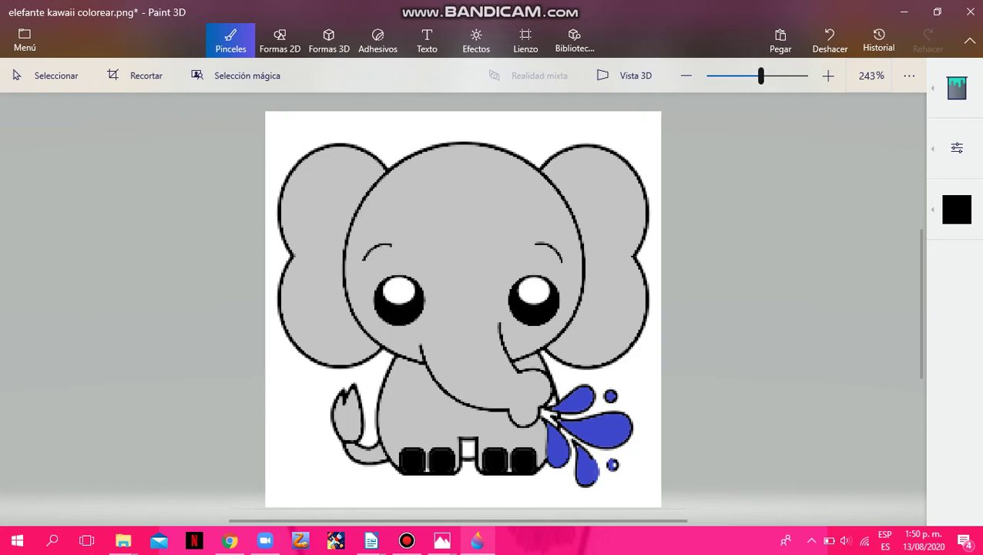
left_click(970, 11)
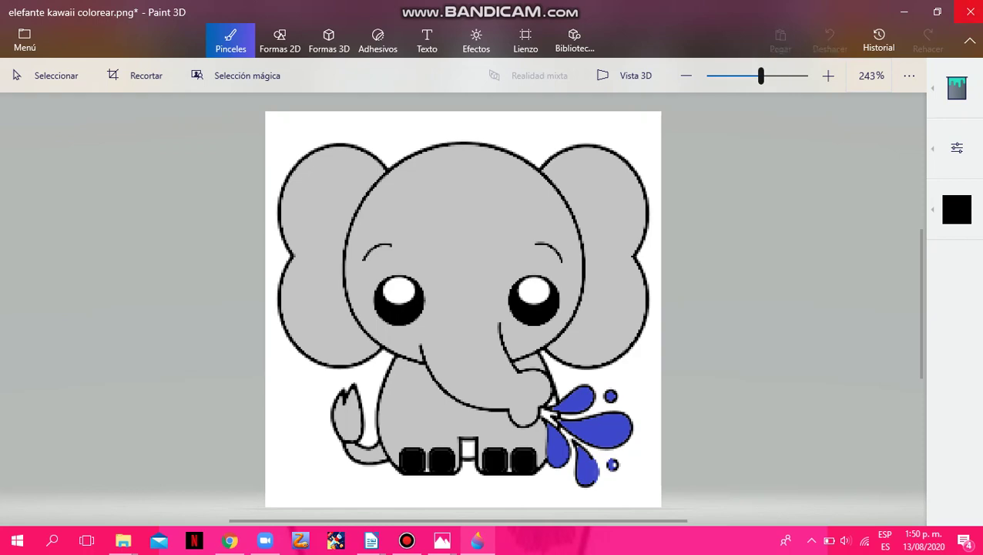
left_click(508, 300)
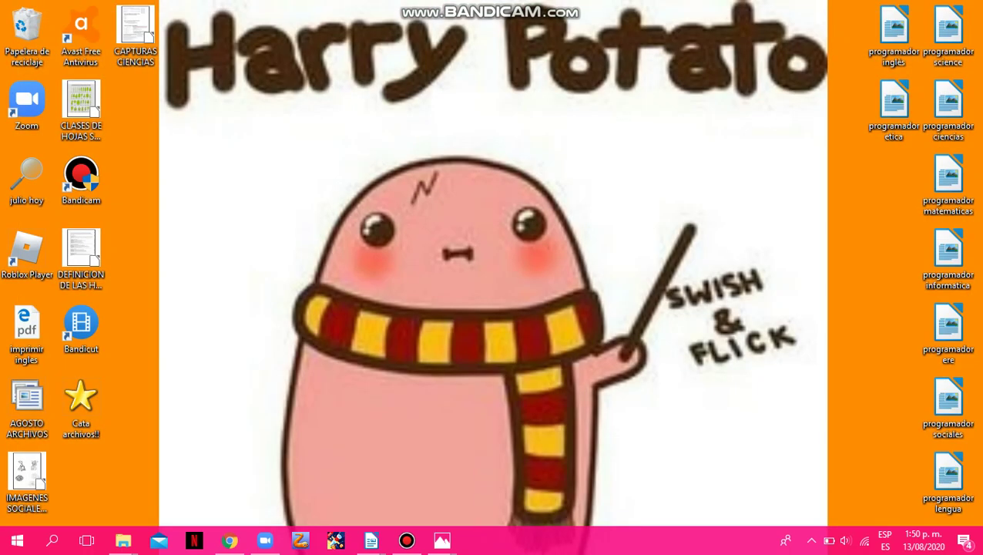
Step: Switch to the Photos window with the cupcake image and browse to pusheen con papitas colorear.jpg
mouse_move(442, 540)
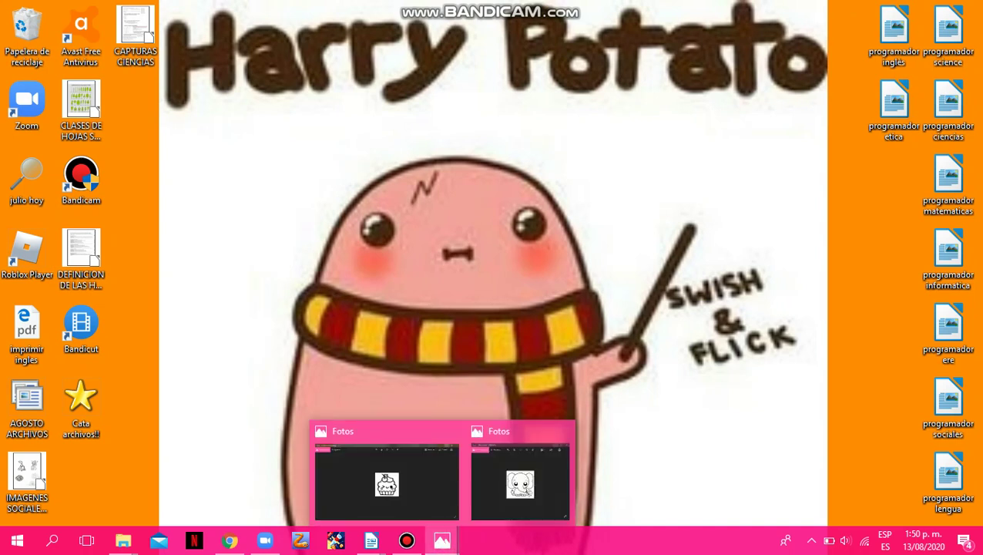
left_click(456, 493)
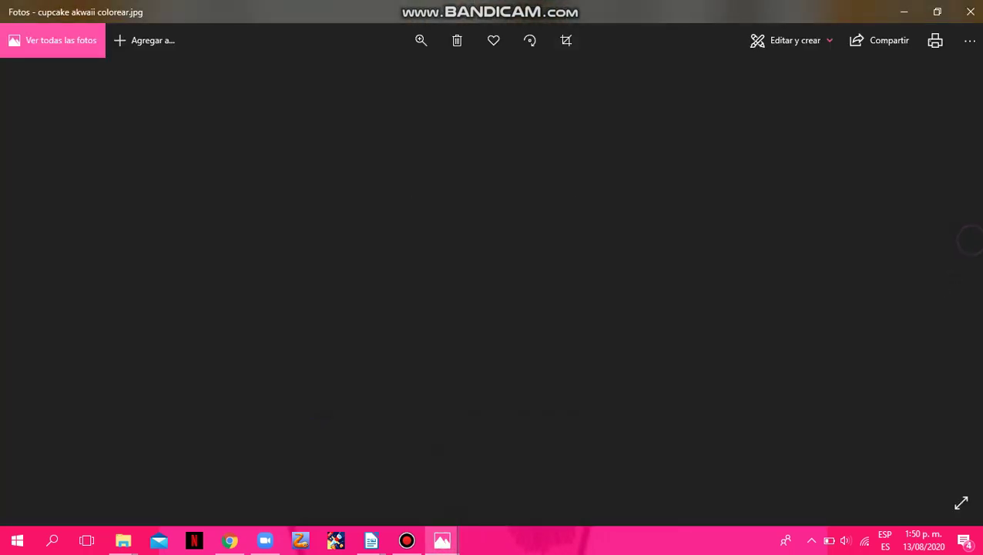
left_click(949, 278)
left_click(949, 278)
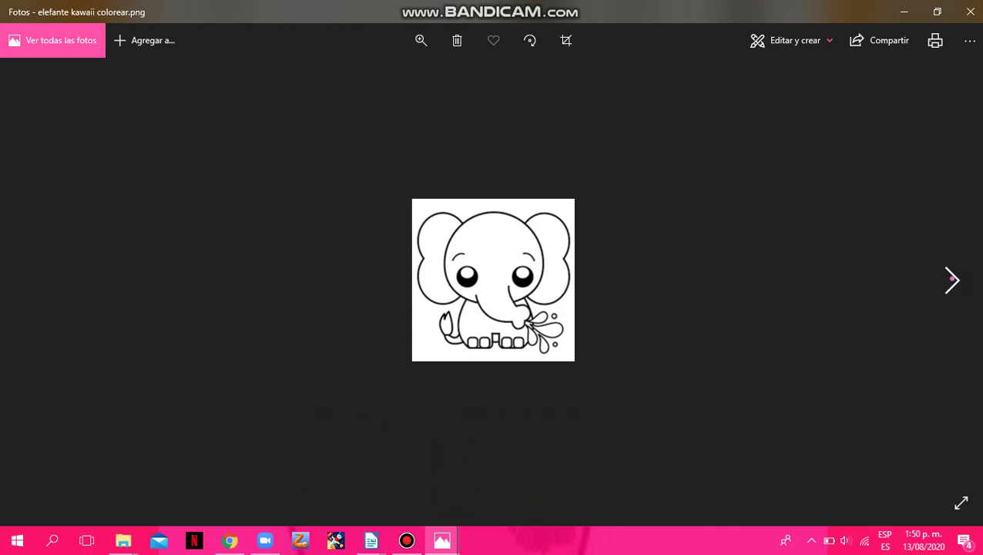
Step: Open the Pusheen image from Photos for editing in Paint 3D and maximize its window
right_click(498, 246)
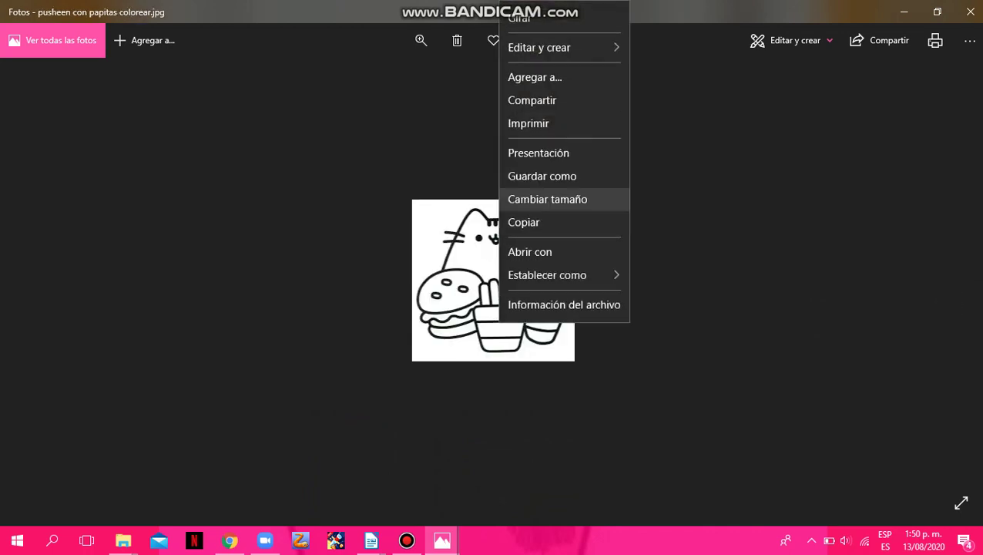
left_click(752, 156)
left_click(787, 40)
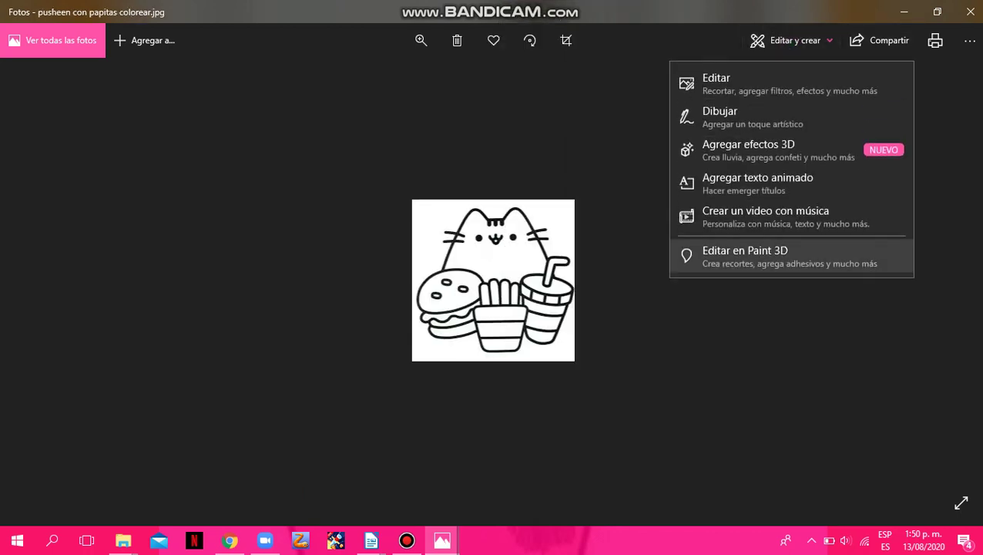
left_click(744, 256)
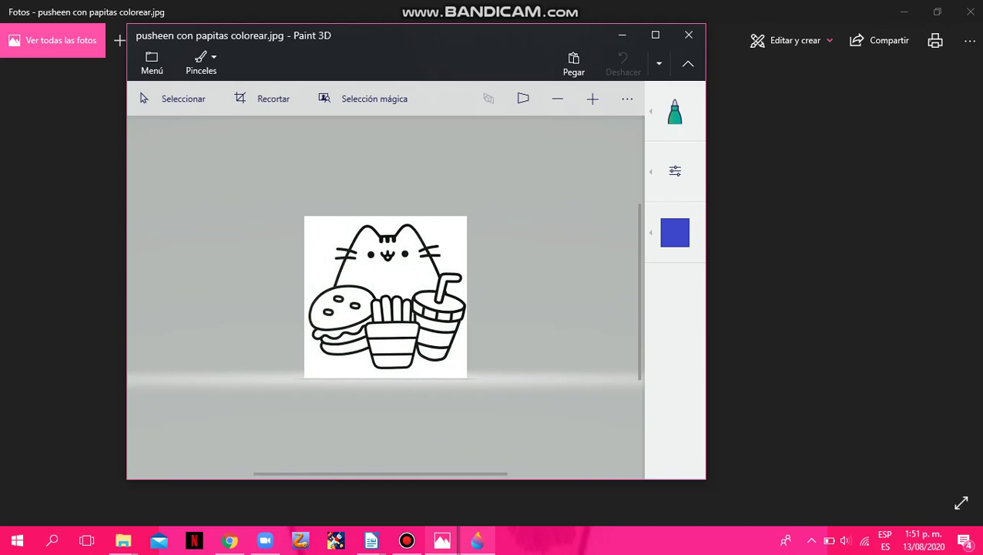
left_click(655, 34)
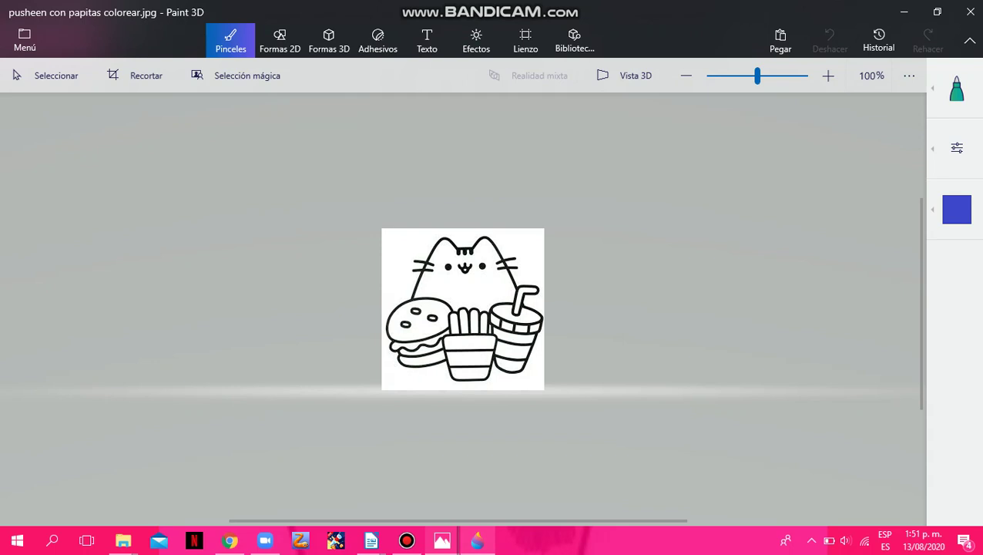
Step: Fill the cat's body with dark grey using the Fill tool
left_click(956, 209)
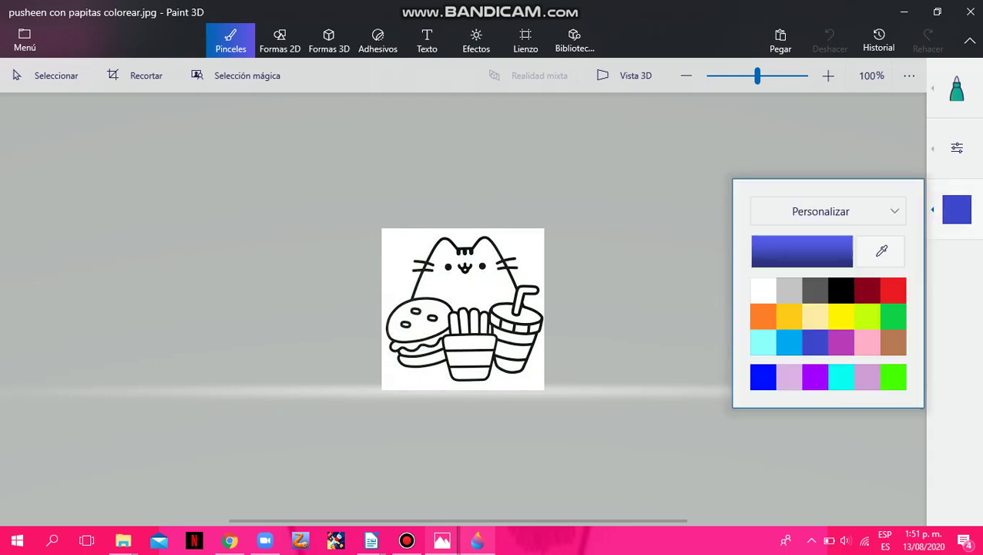
left_click(697, 182)
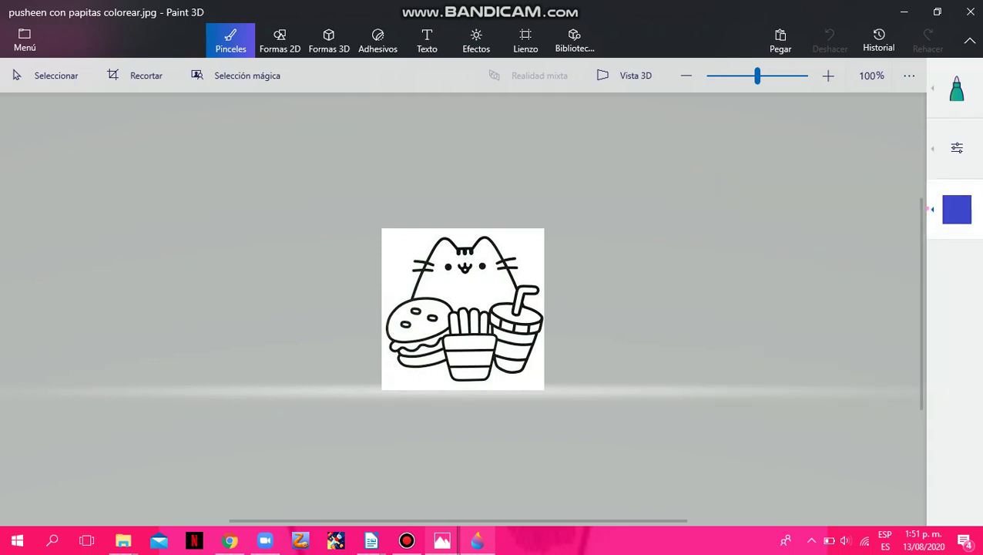
left_click(956, 209)
left_click(815, 290)
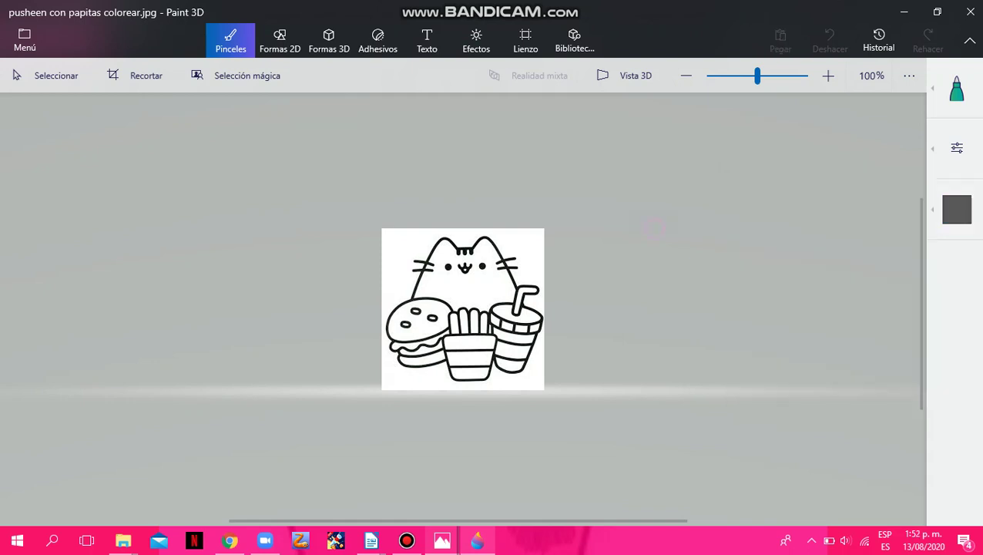
left_click(953, 88)
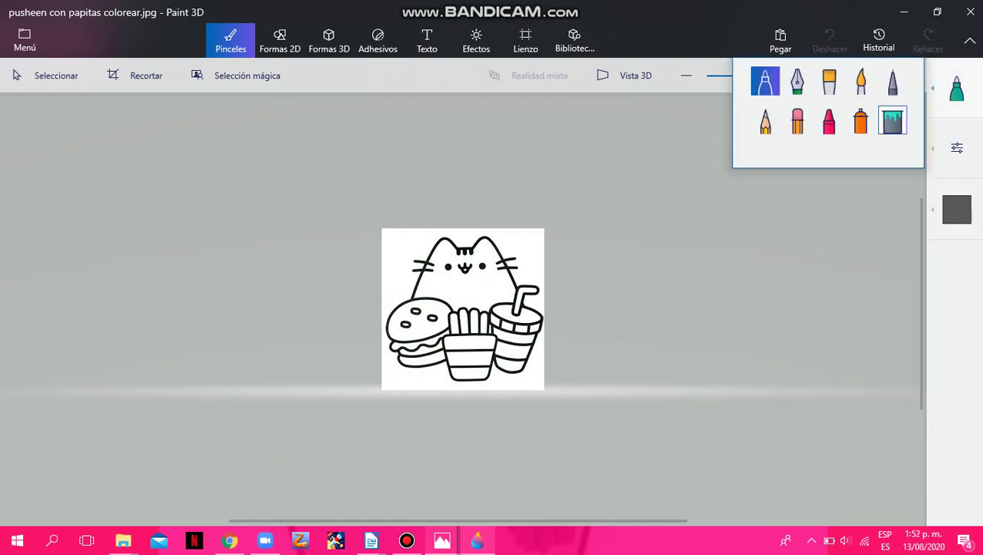
left_click(889, 119)
left_click(482, 304)
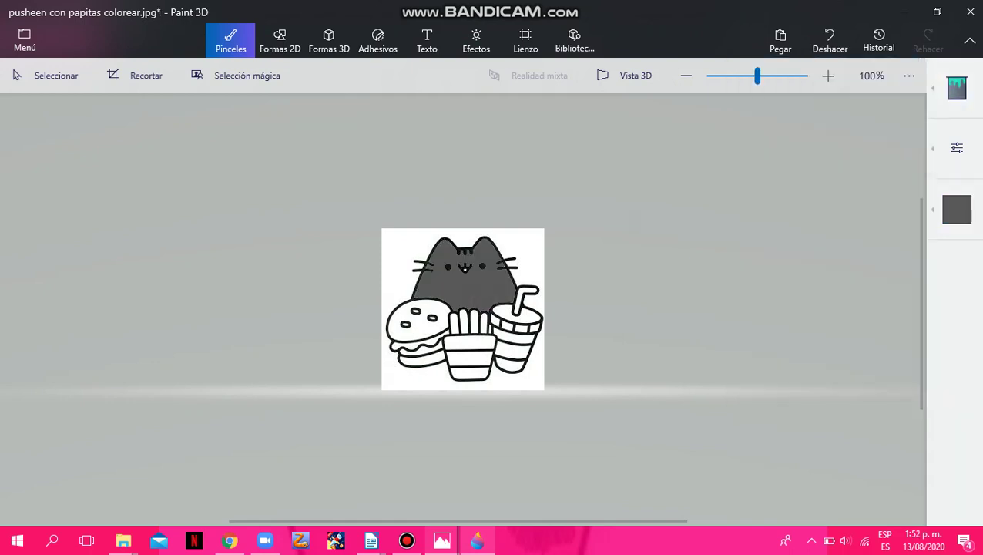
Step: Try light grey as the fill for the cat's body
left_click(957, 209)
left_click(789, 289)
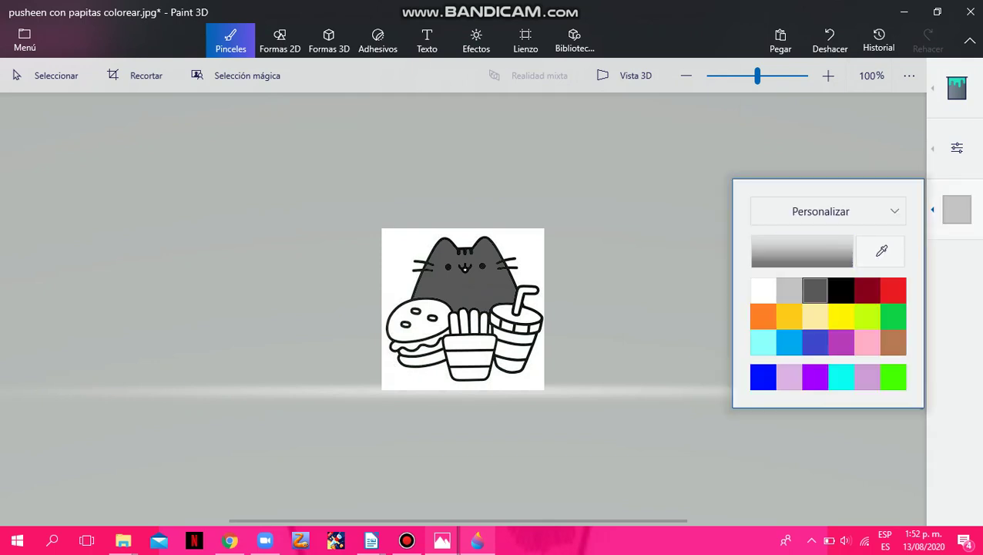
left_click(482, 303)
Step: Mix a custom brownish grey starting from dark grey and fill the cat's body with it
left_click(957, 208)
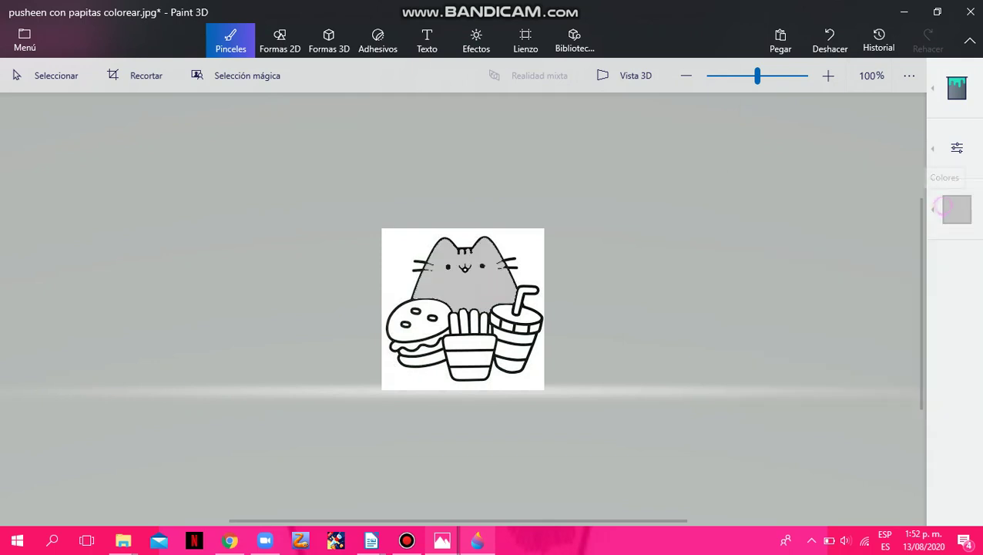
left_click(957, 208)
left_click(814, 289)
left_click(824, 245)
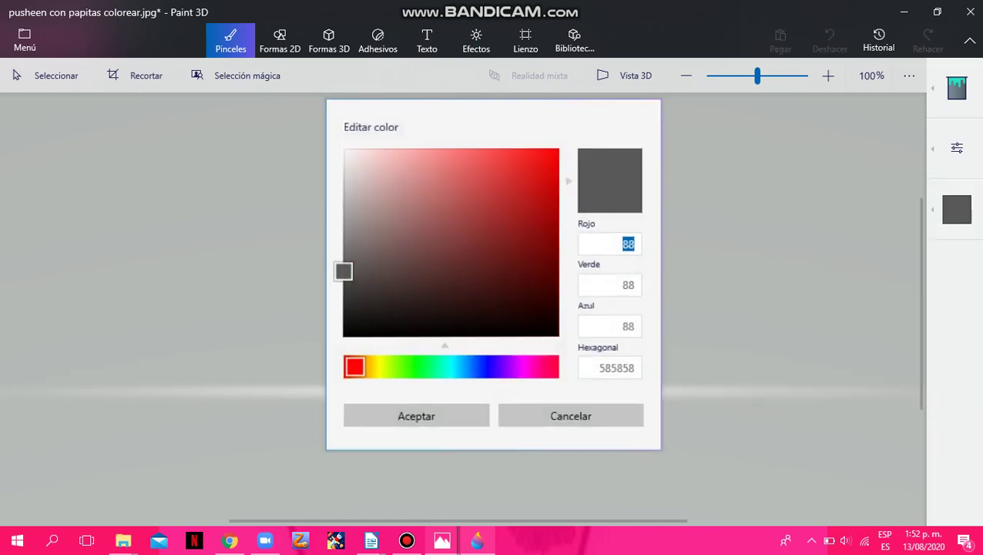
mouse_move(342, 272)
left_mouse_down()
mouse_move(366, 248)
mouse_move(361, 229)
left_mouse_up()
left_click(401, 416)
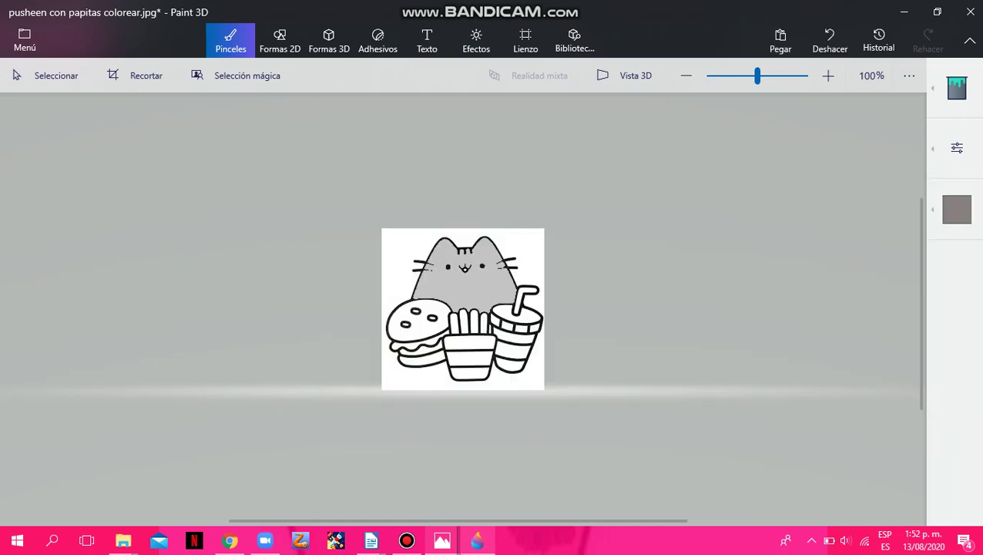
left_click(464, 271)
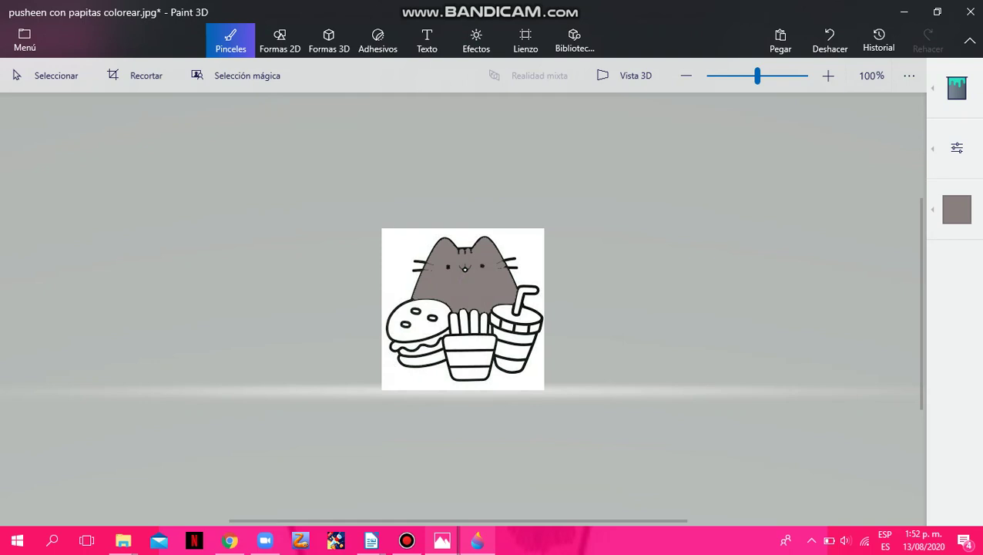
Step: Undo all three fills of the cat's body and fill the blank body directly with the custom brownish grey
left_click(830, 38)
left_click(829, 39)
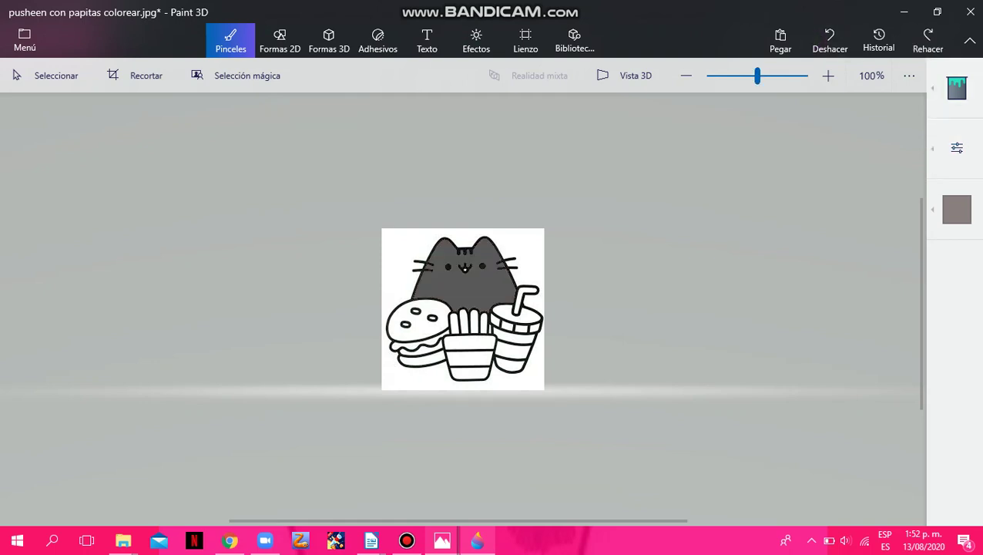
left_click(829, 38)
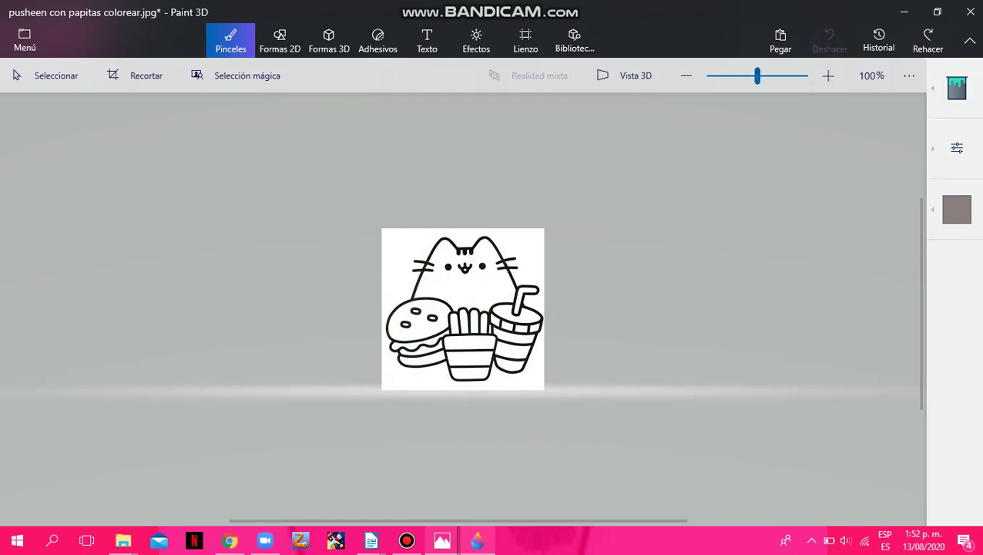
left_click(460, 279)
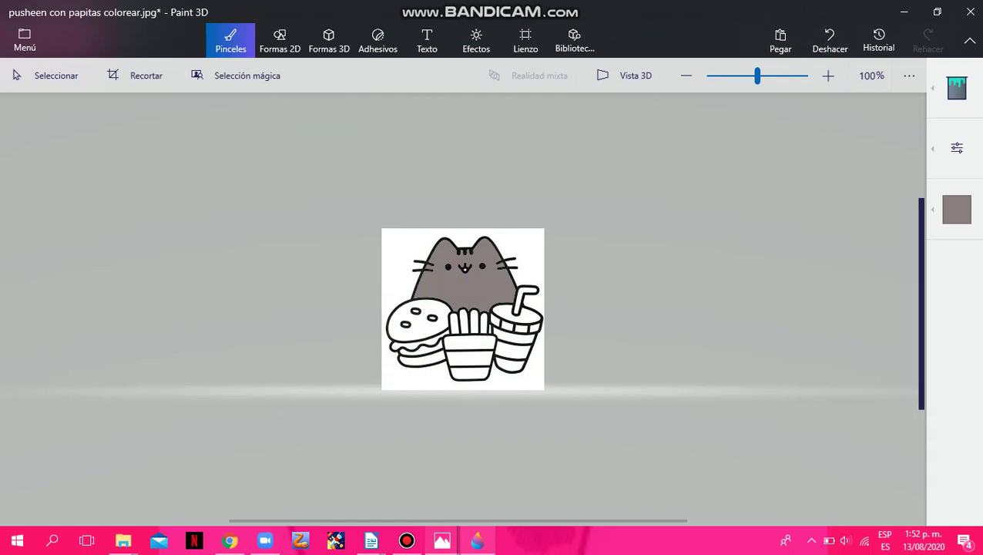
Step: Mix a custom orange-brown fill colour, starting from yellow and shifting the hue to orange with a darker, softer shade
left_click(956, 210)
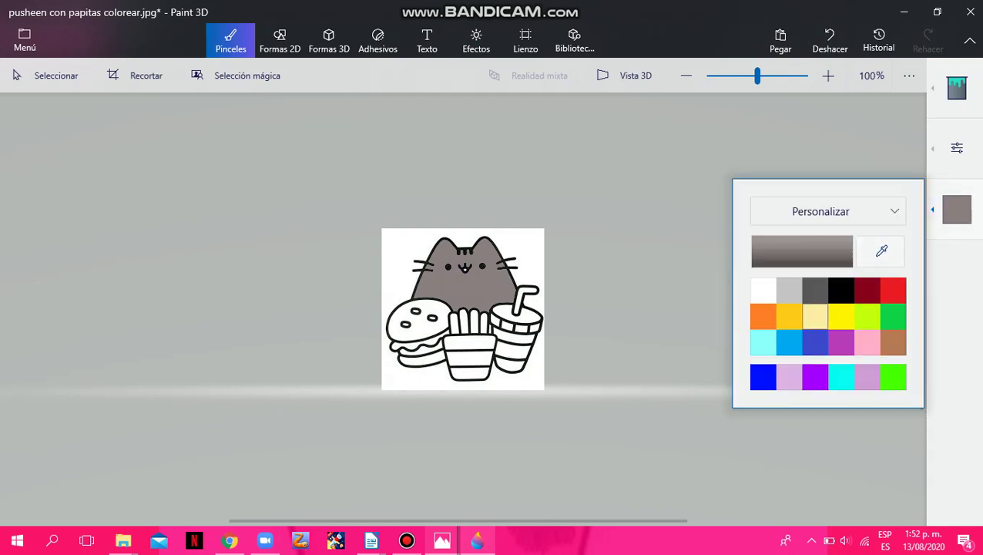
left_click(840, 316)
left_click(831, 245)
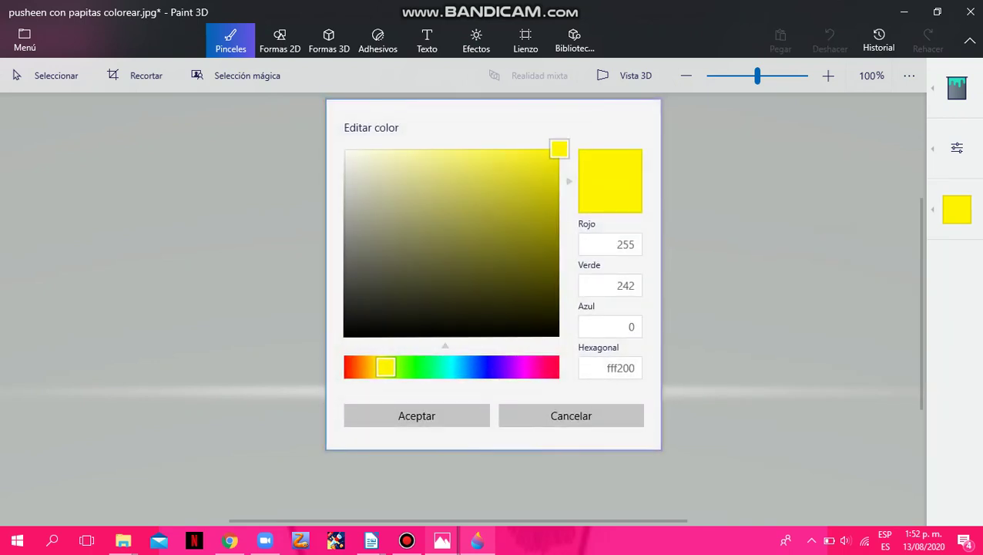
left_click_drag(558, 148, 506, 151)
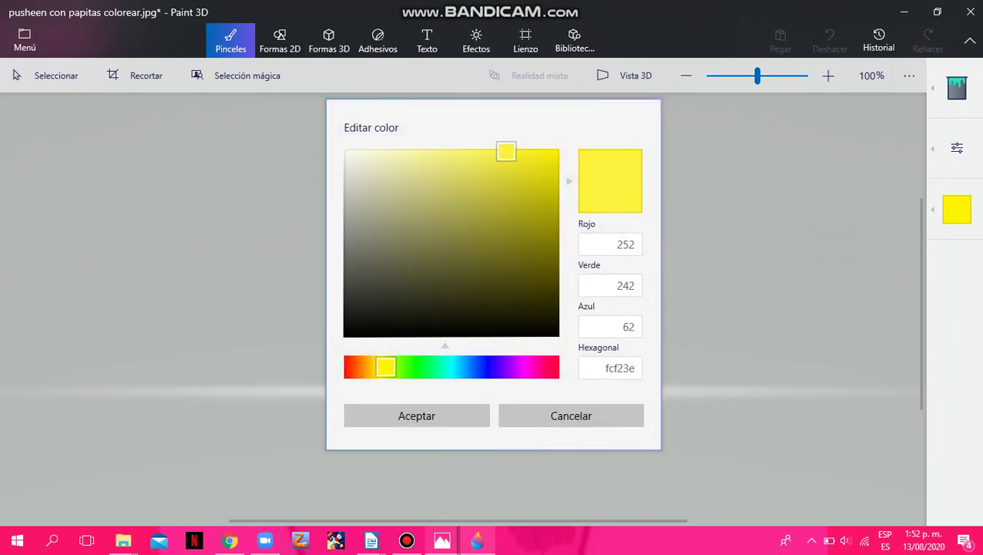
left_click(368, 366)
left_click(506, 158)
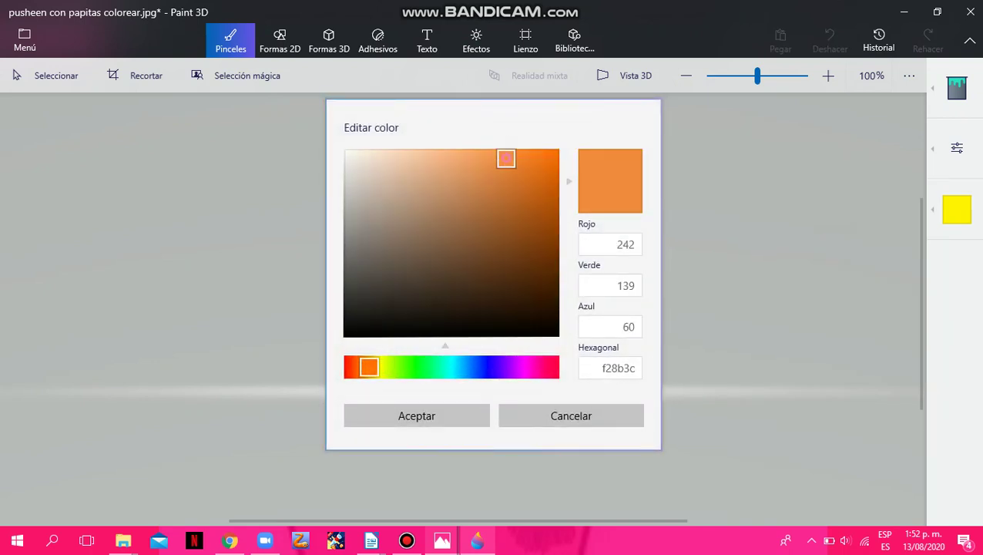
left_click_drag(506, 158, 480, 182)
left_click(416, 415)
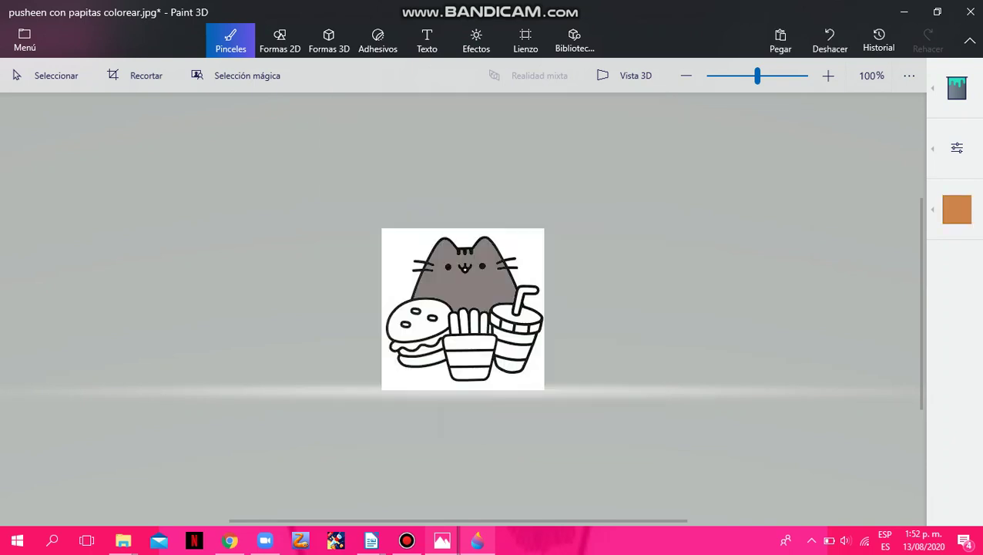
Step: Fill both halves of the burger bun with the custom orange-brown and the lettuce with green
left_click(395, 321)
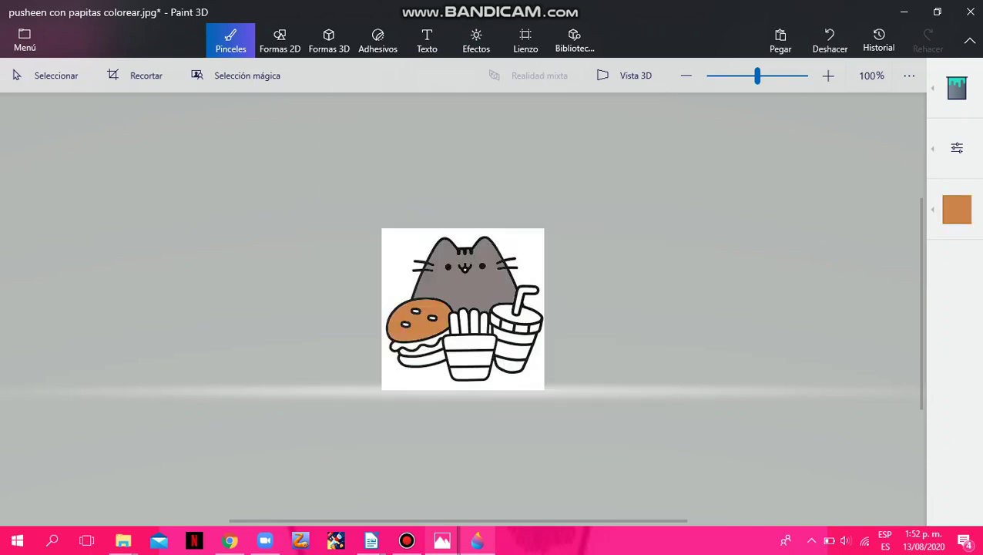
left_click(409, 362)
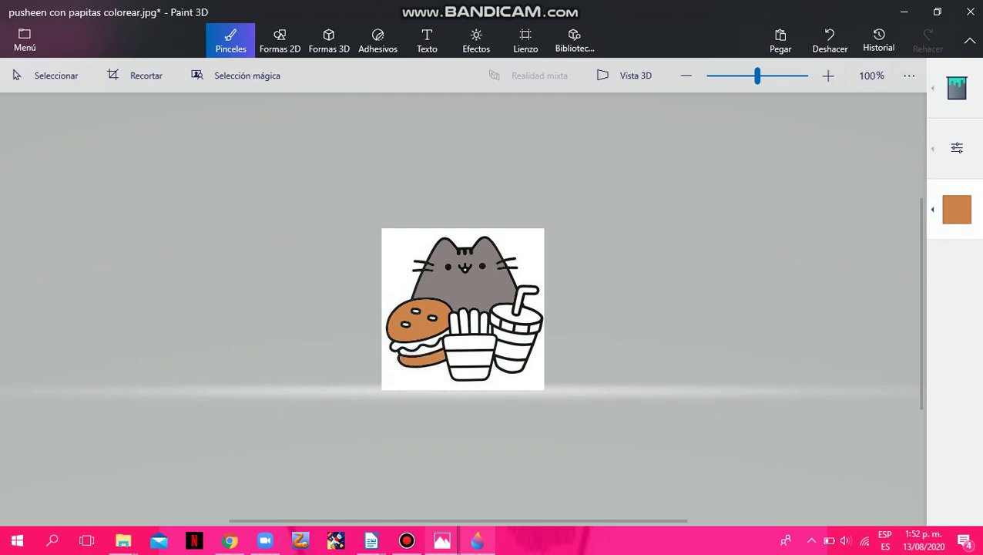
left_click(957, 210)
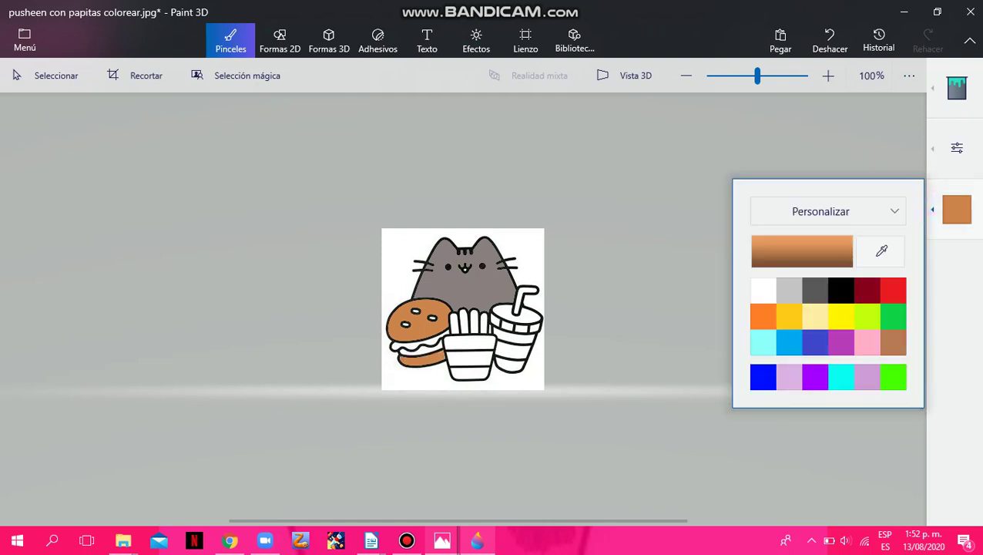
left_click(892, 316)
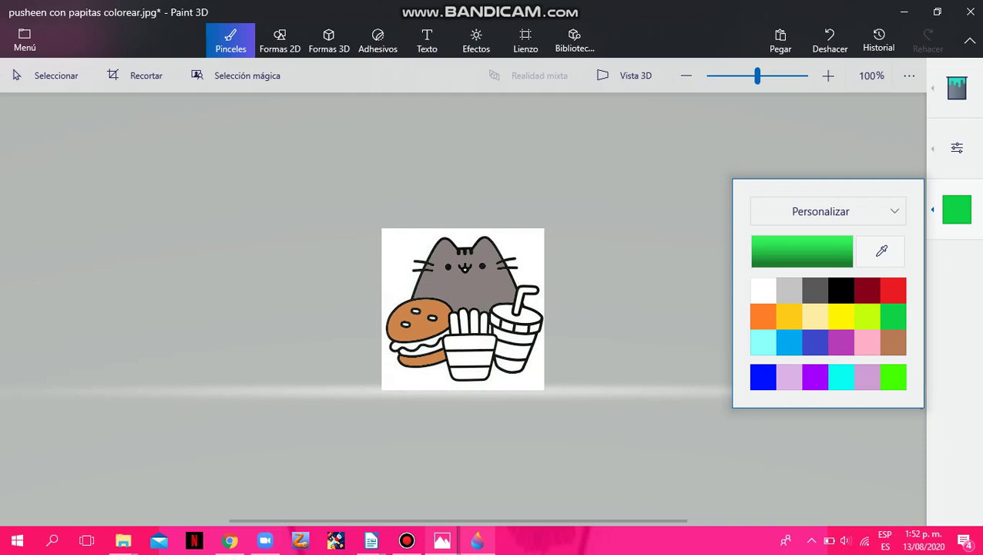
left_click(402, 346)
left_click(402, 346)
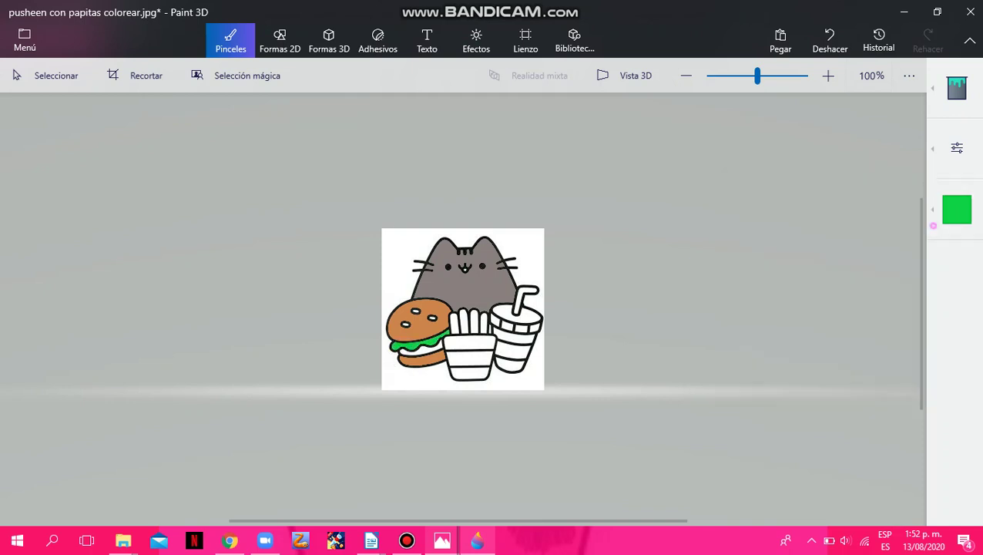
Step: Try brown as the fill for the burger patty
left_click(956, 210)
left_click(892, 342)
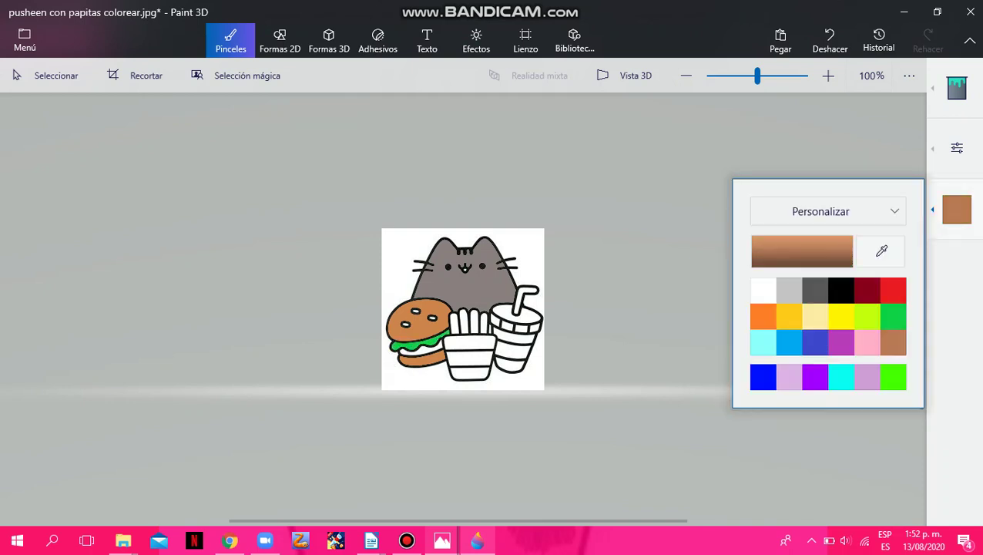
left_click(422, 350)
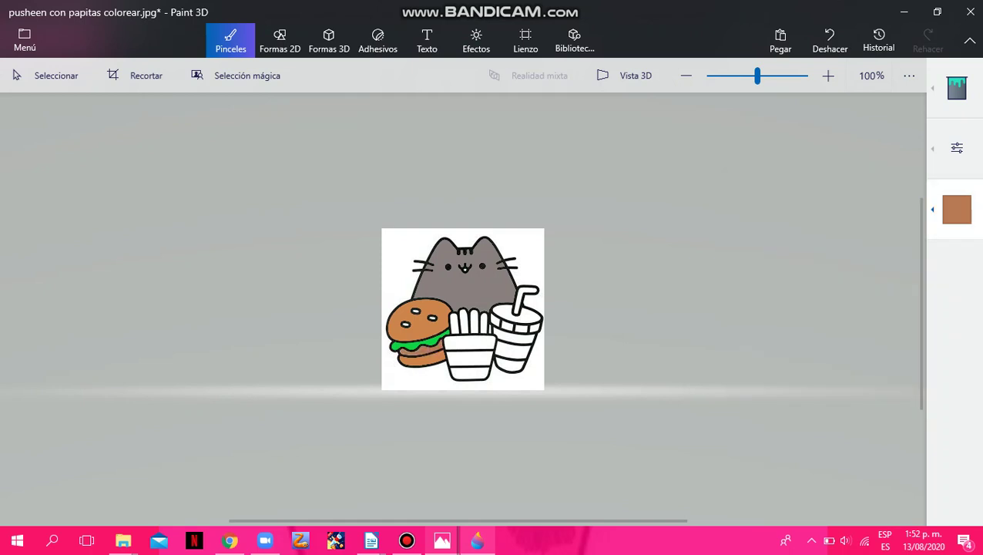
Step: Mix a custom dark brown starting from brown and fill the burger patty with it
left_click(957, 209)
left_click(956, 209)
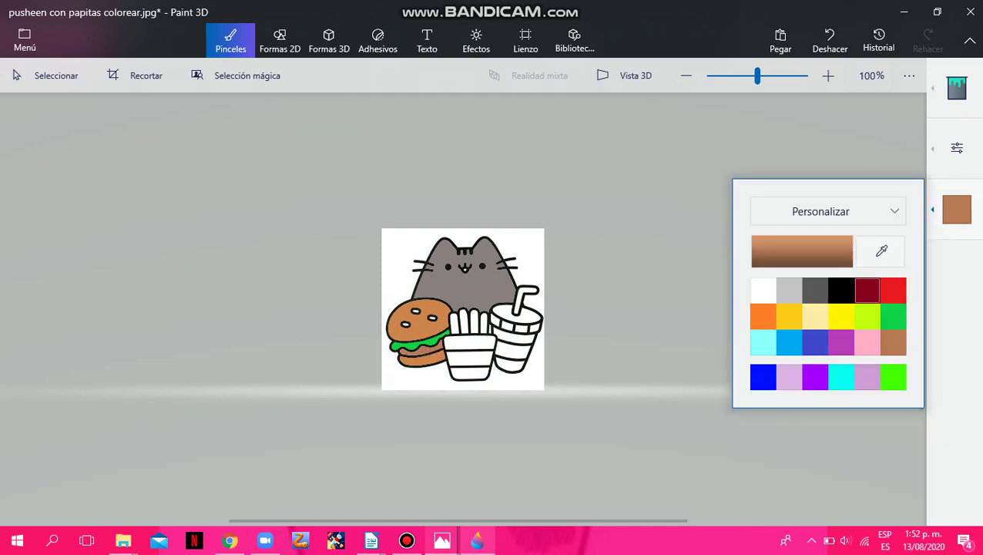
left_click(829, 245)
left_click_drag(460, 195, 505, 272)
left_click(416, 415)
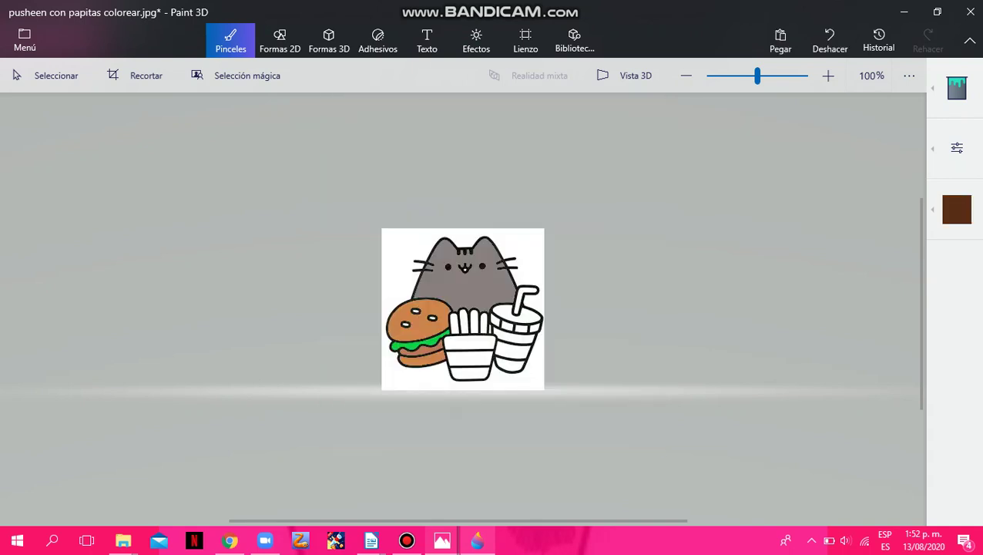
left_click(422, 350)
Step: Try black as the fill for the sesame seeds on the top bun
left_click(932, 209)
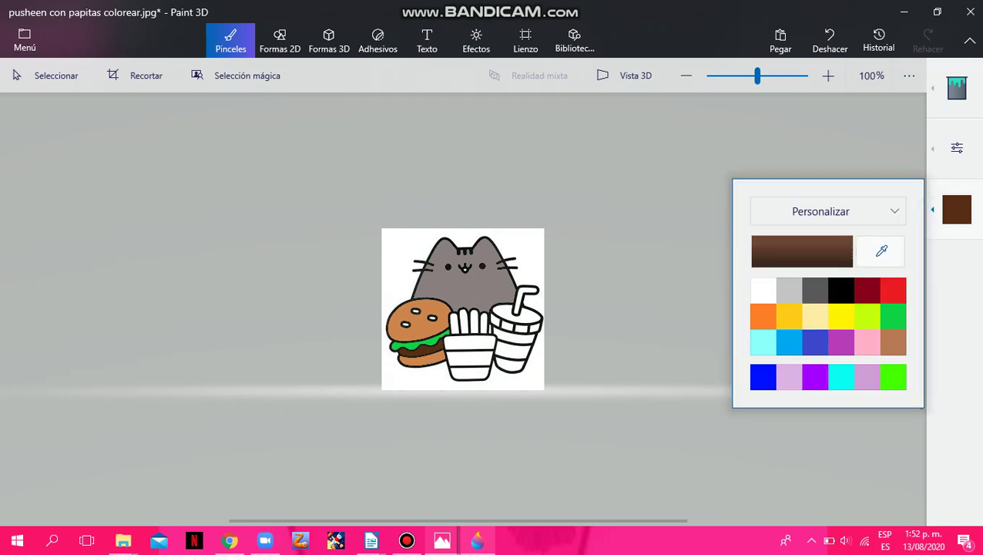
left_click(841, 291)
left_click(644, 279)
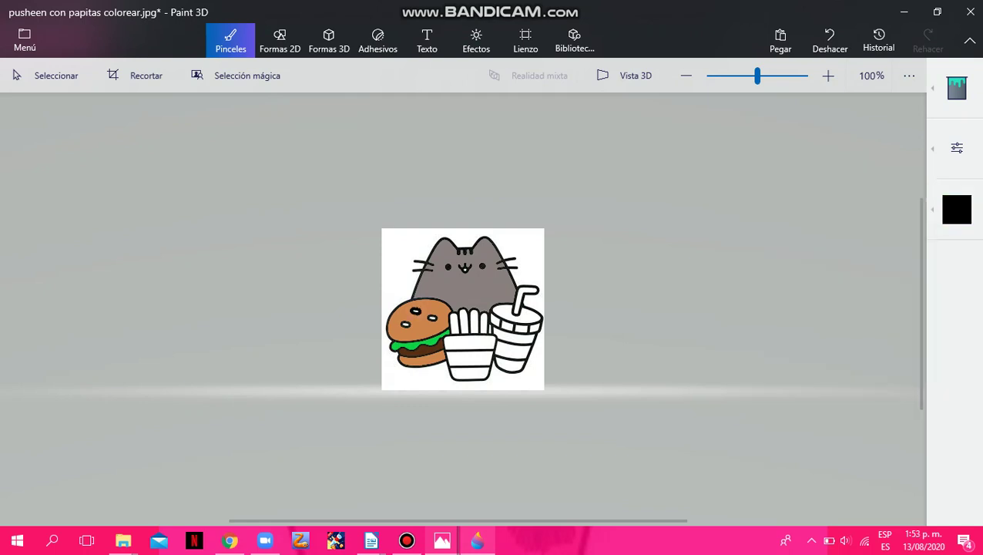
left_click(432, 317)
left_click(415, 311)
Step: Undo all the black fills on the bun's sesame seeds
left_click(957, 209)
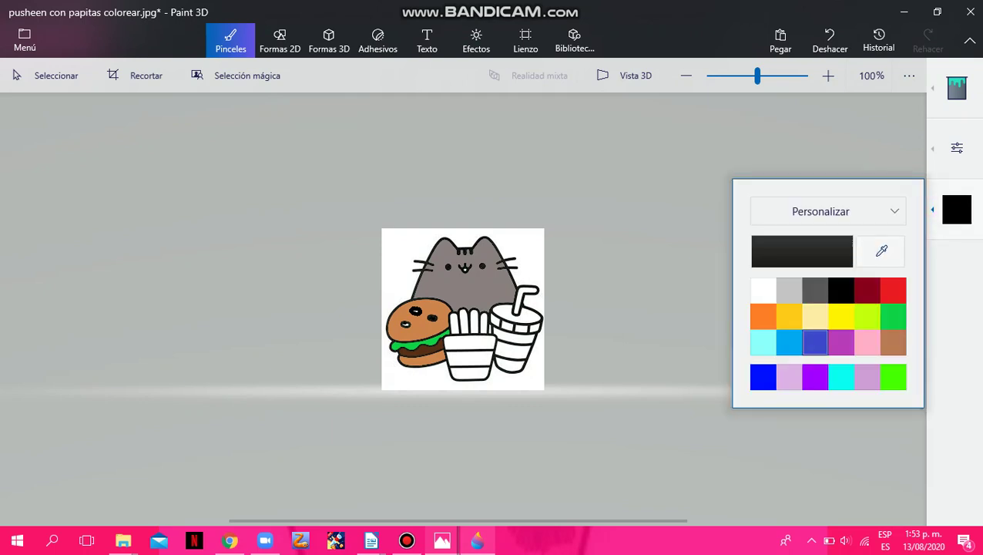
left_click(824, 40)
left_click(818, 38)
left_click(817, 40)
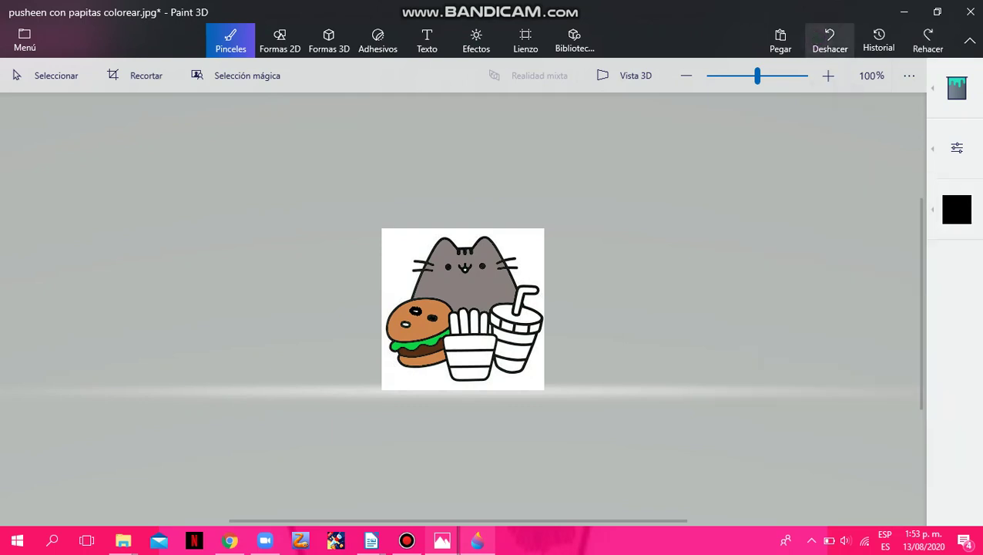
left_click(816, 40)
left_click(817, 40)
left_click(818, 41)
left_click(817, 40)
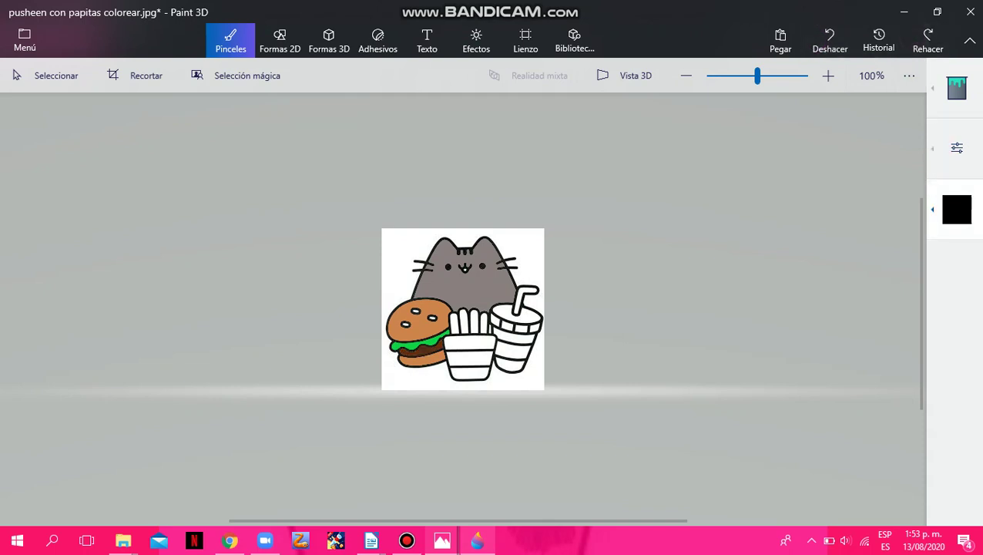
Step: Fill the fries and the middle band of the fries box with yellow
left_click(956, 208)
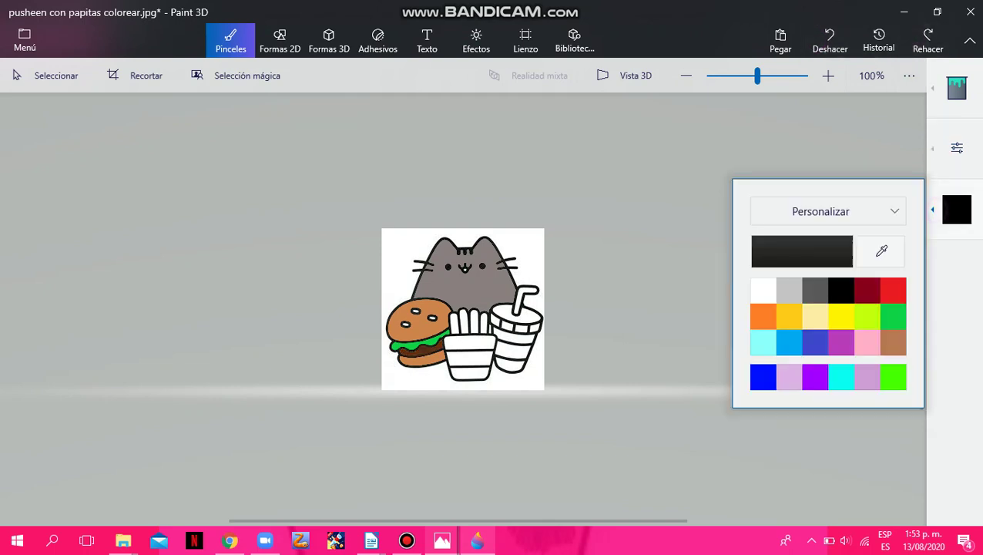
left_click(841, 316)
mouse_move(472, 330)
left_mouse_down()
mouse_move(472, 310)
mouse_move(454, 312)
left_mouse_up()
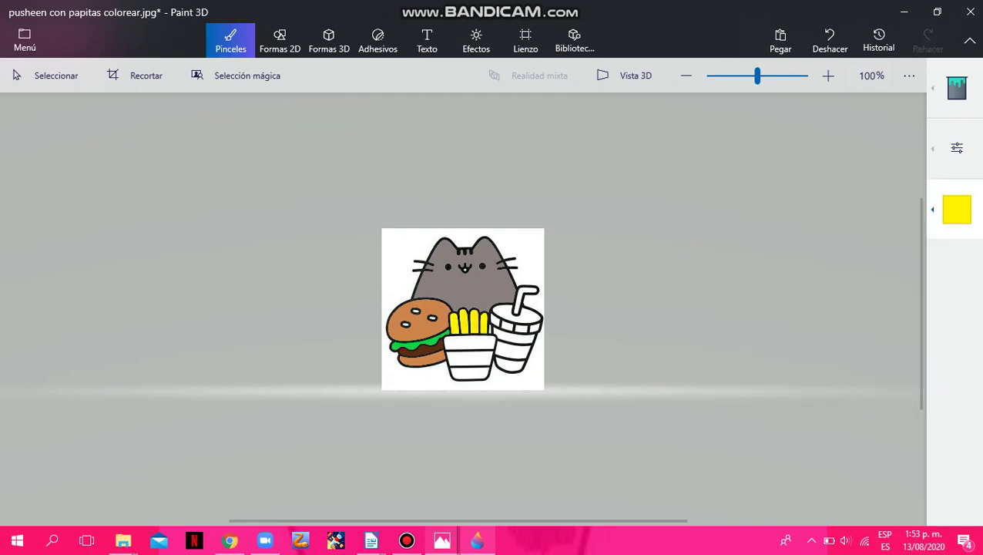
left_click(957, 209)
left_click(656, 359)
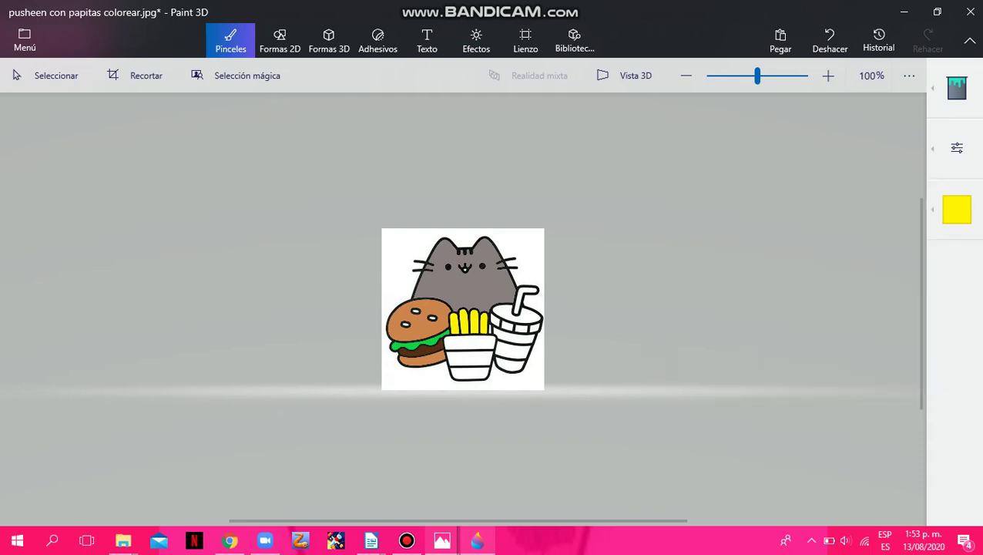
left_click(477, 357)
Step: Fill the upper and lower bands of the fries box with red
left_click(957, 209)
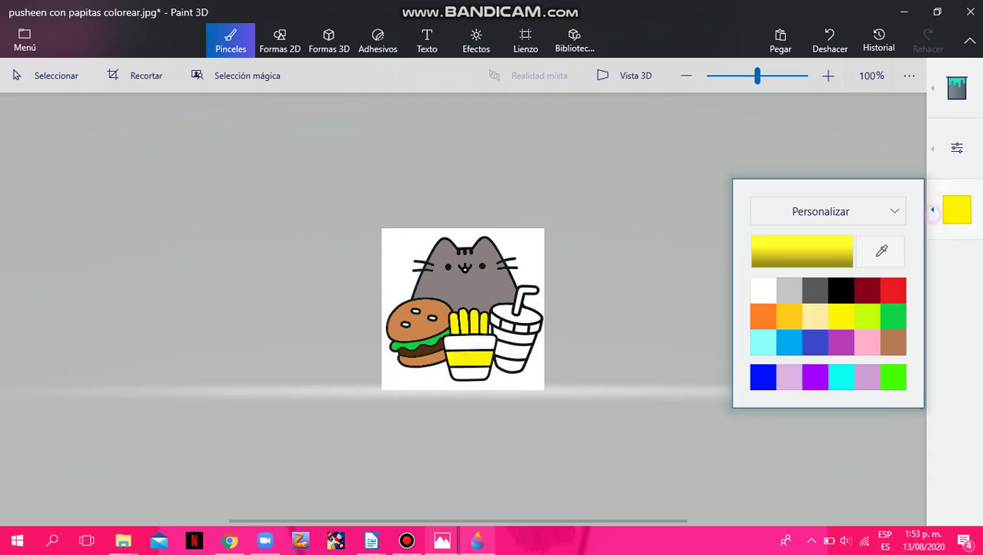
left_click(893, 290)
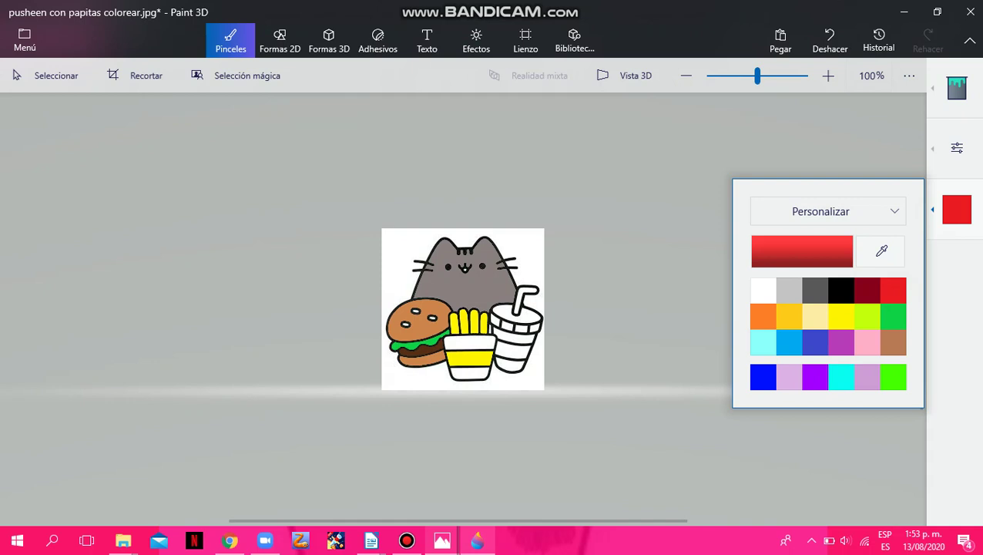
left_click(477, 342)
left_click(466, 371)
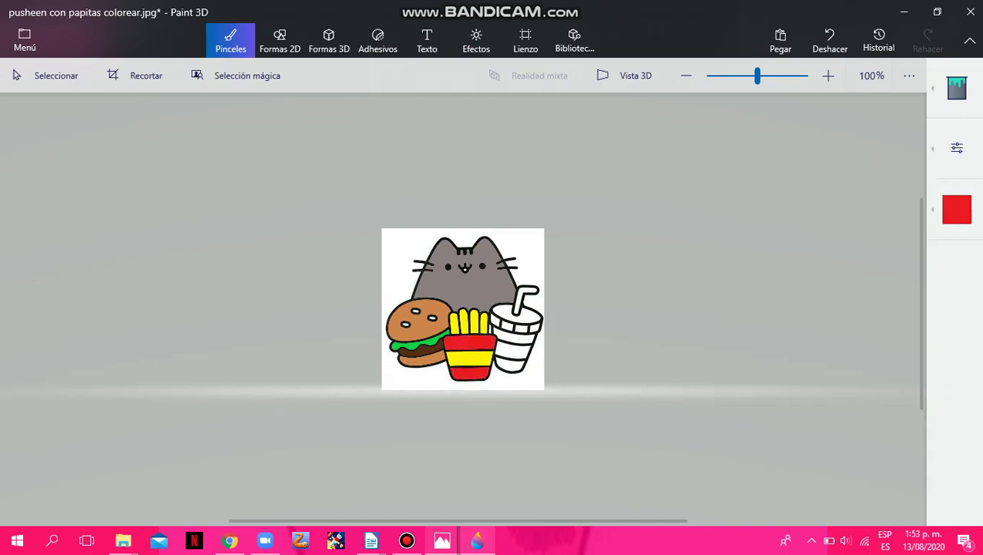
Step: Try adding the 2D text "mmm" in a small text box over the yellow band of the fries box
left_click(426, 40)
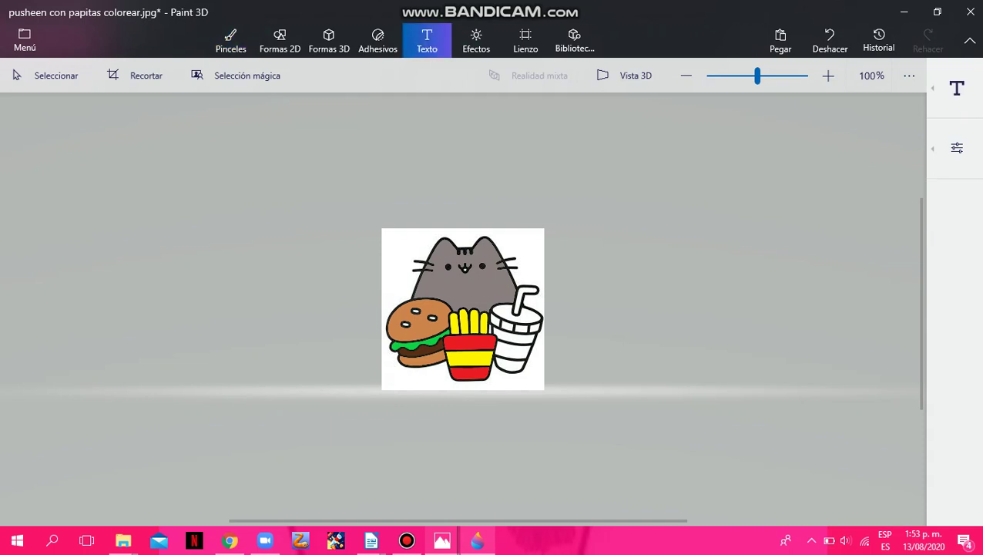
left_click_drag(459, 346, 473, 352)
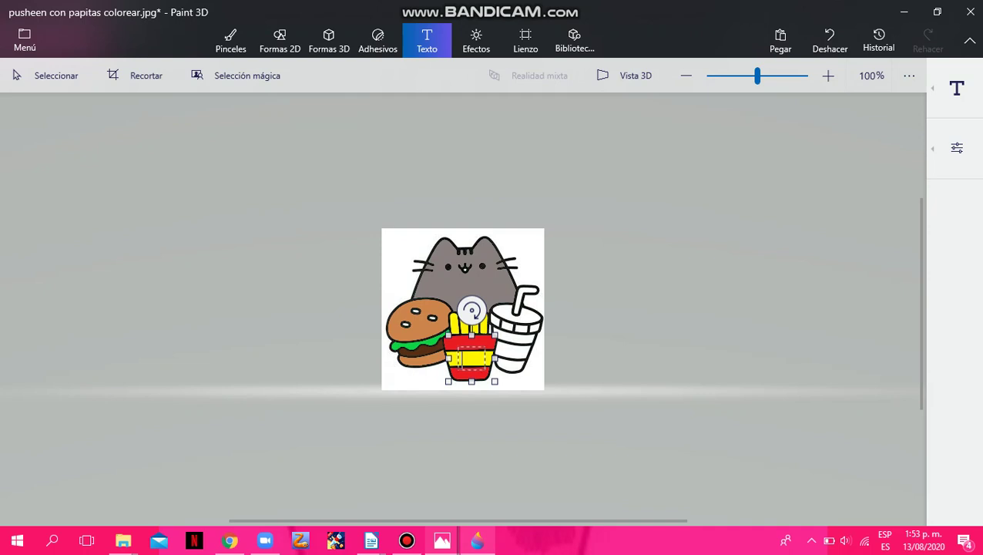
left_click(957, 89)
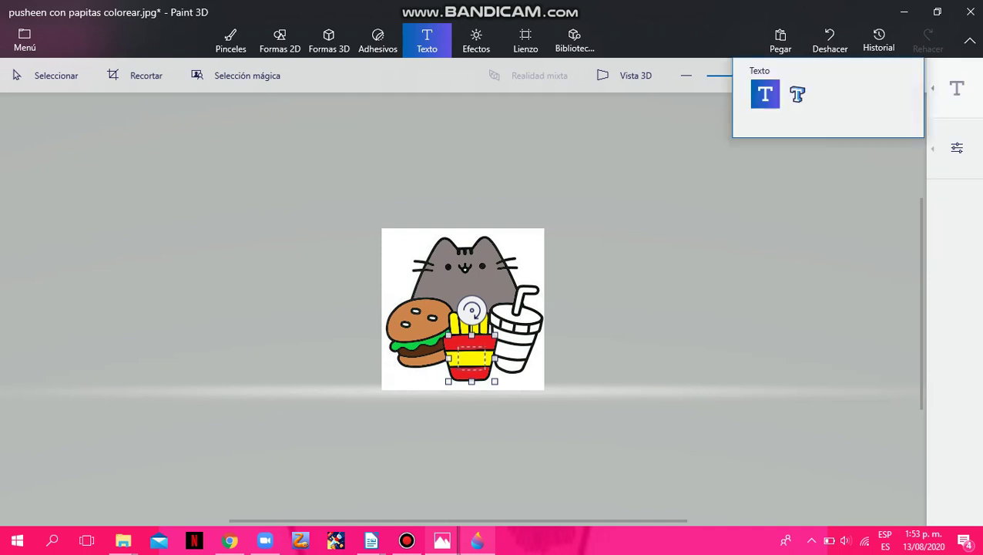
left_click(955, 148)
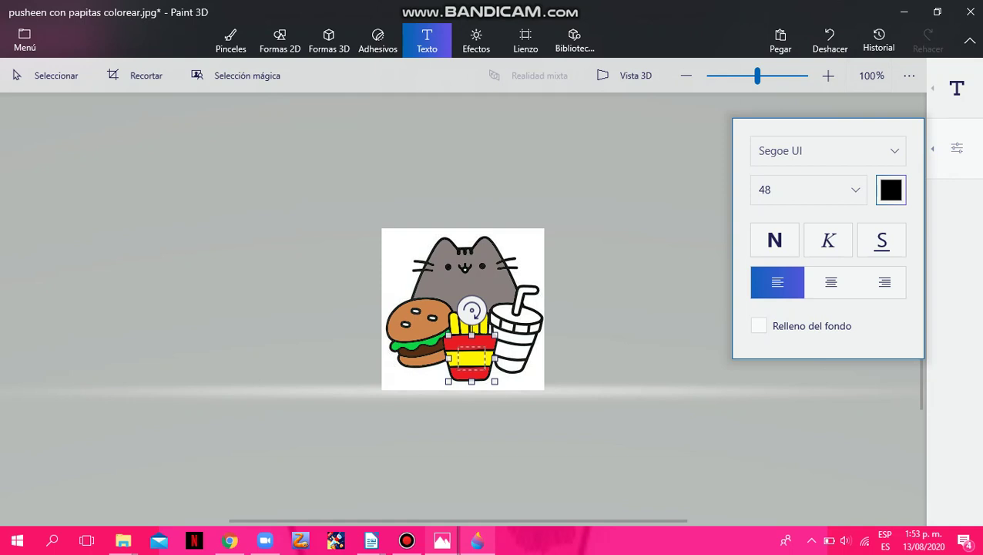
left_click(891, 190)
left_click(888, 242)
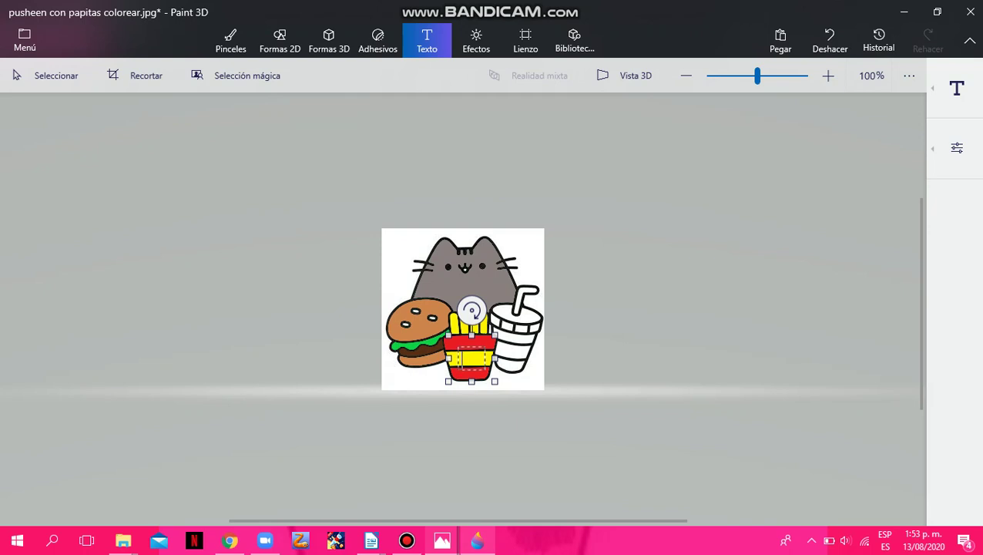
type("mmm")
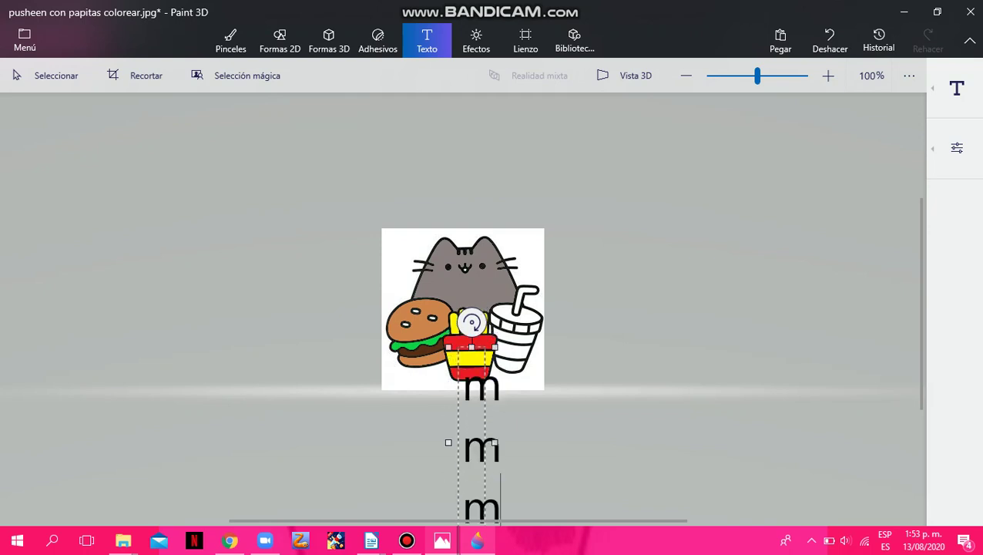
Step: Erase the letters in the text box and try a single "m" instead
key("BackSpace")
key("BackSpace")
key("BackSpace")
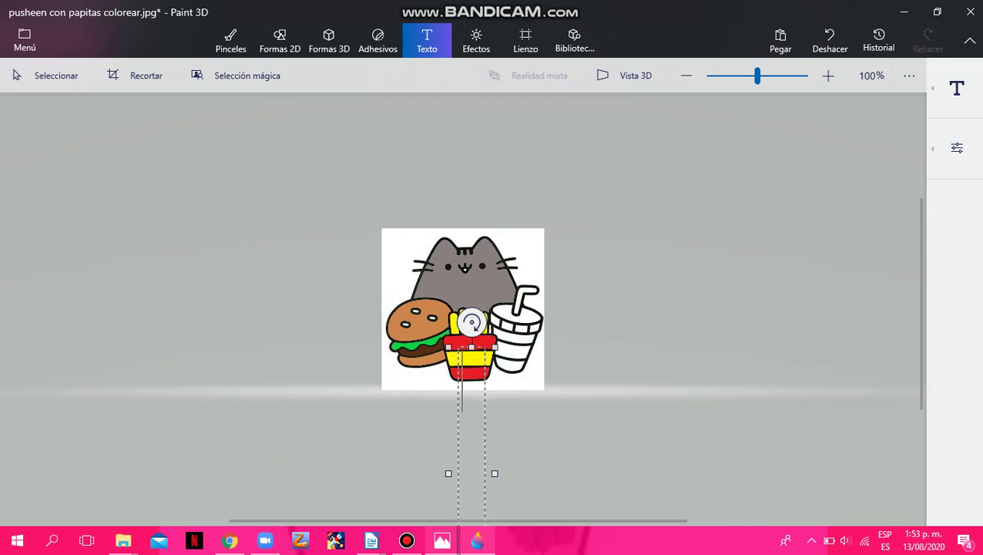
key("ctrl+minus")
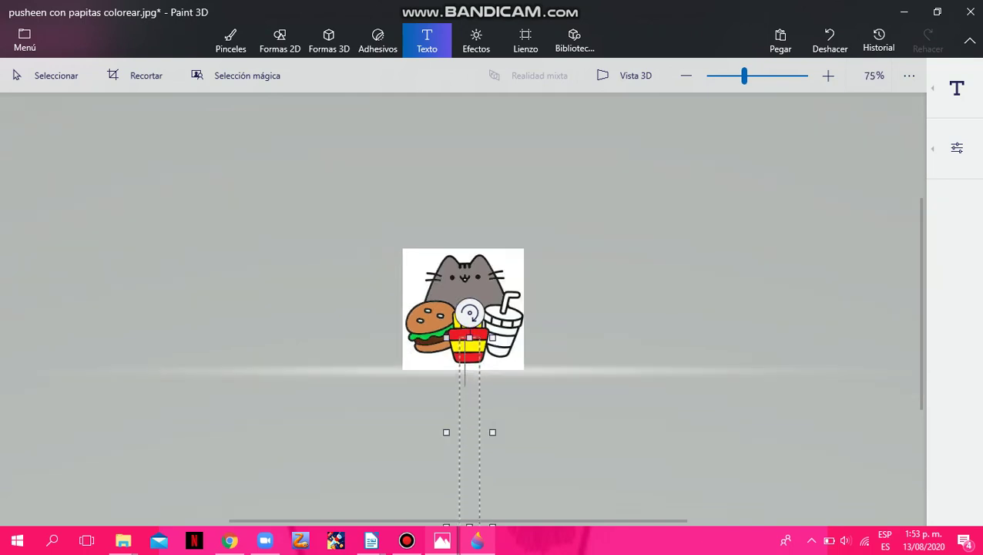
type("m")
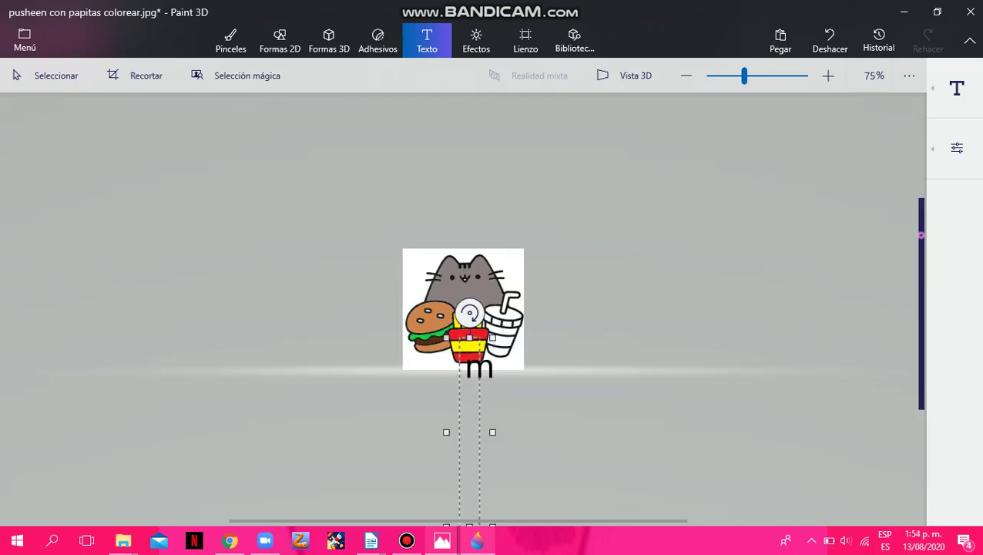
Step: Discard the text on the fries box and restore the box's red bands
left_click_drag(921, 235, 920, 281)
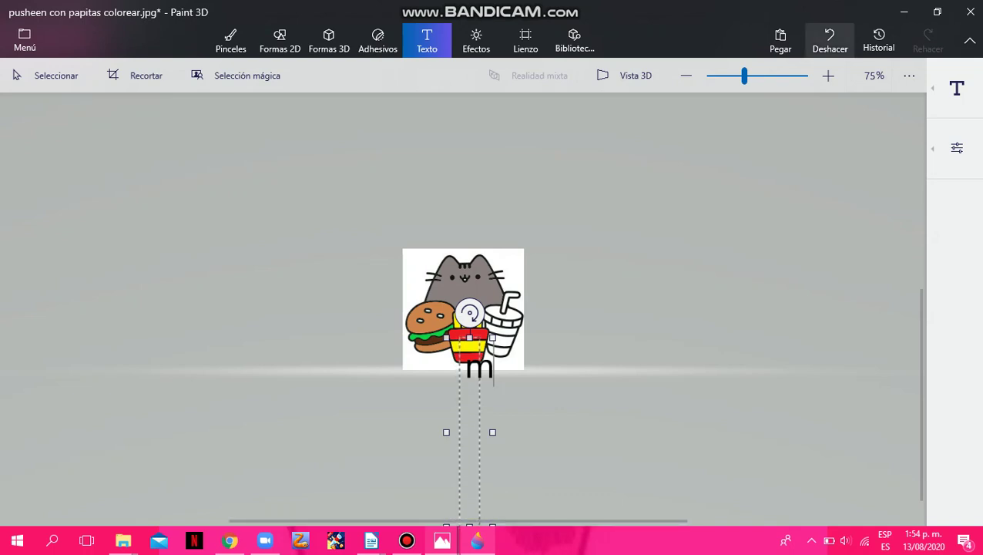
left_click(845, 33)
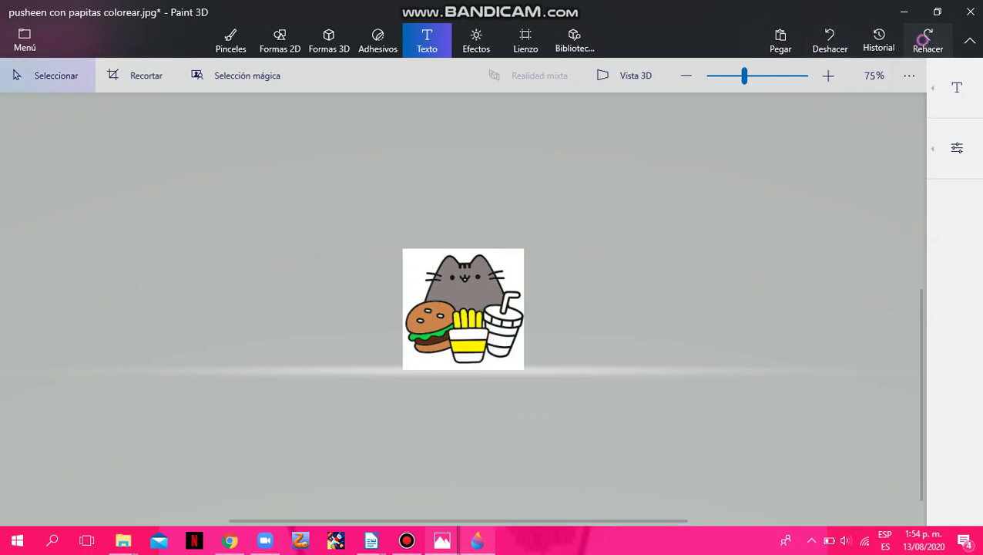
left_click(927, 39)
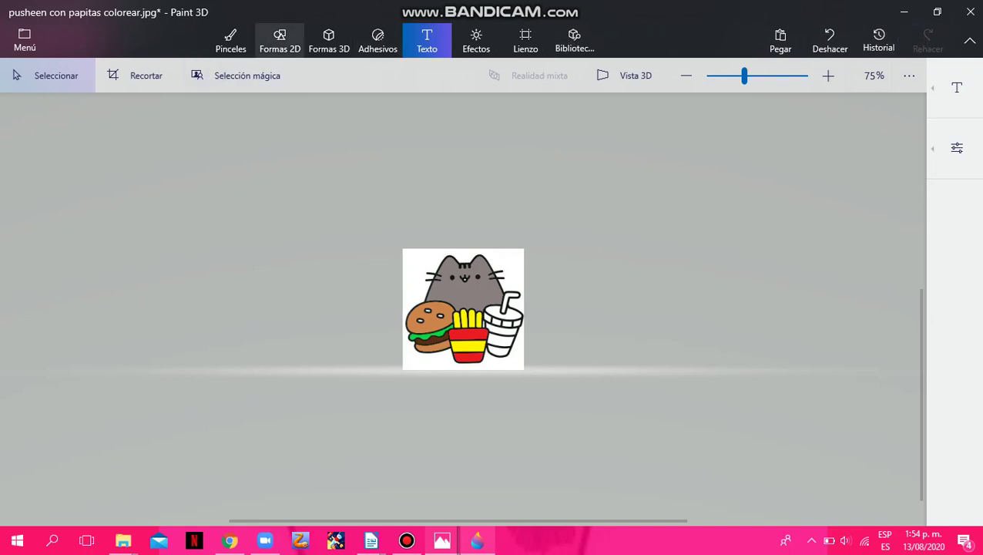
Step: Fill the upper and lower bands of the drink cup with light blue
left_click(230, 40)
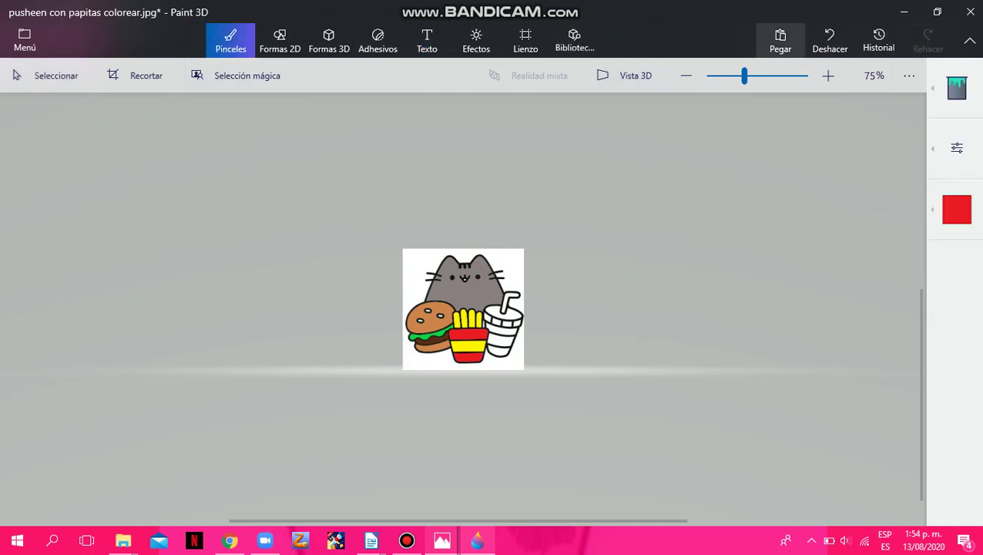
left_click_drag(744, 75, 759, 75)
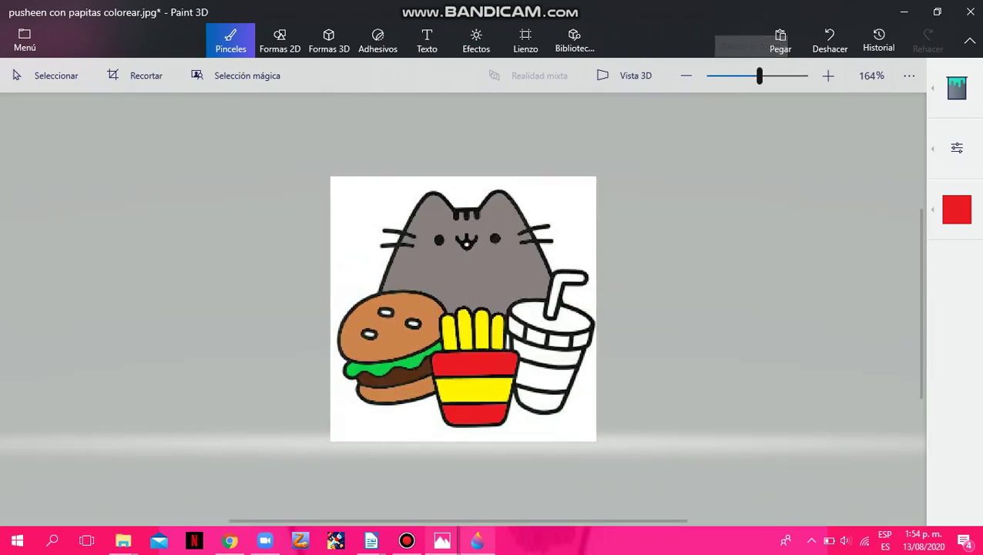
left_click(956, 209)
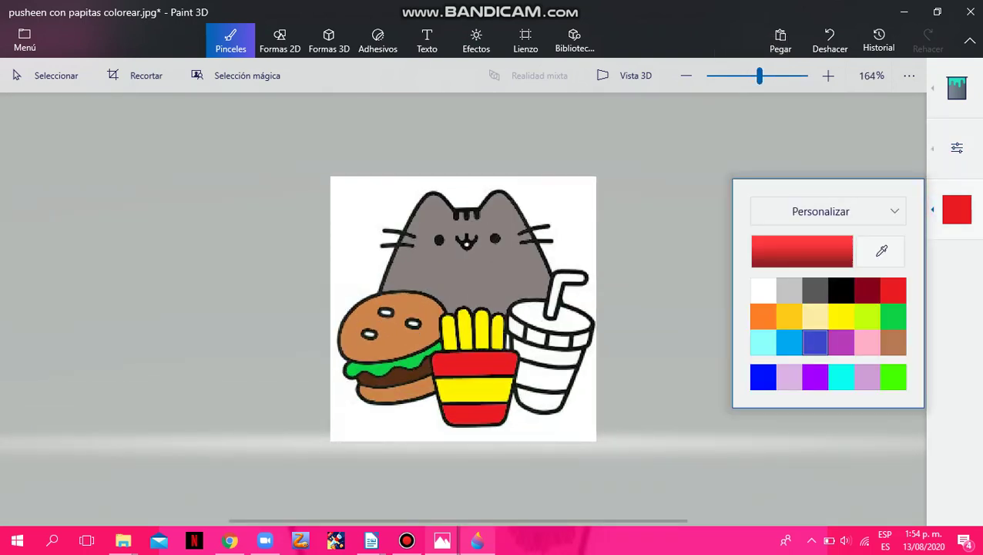
left_click(788, 341)
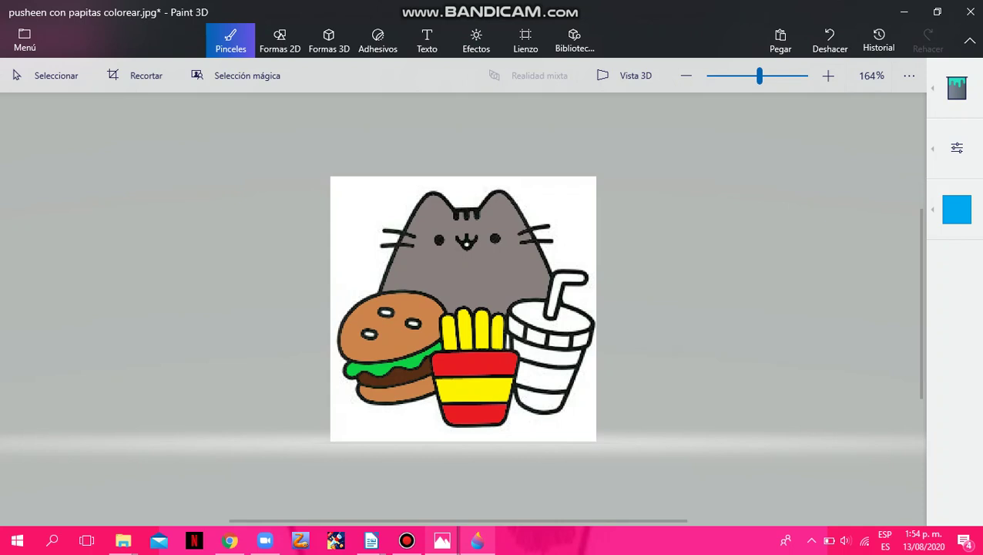
left_click(537, 358)
left_click(540, 401)
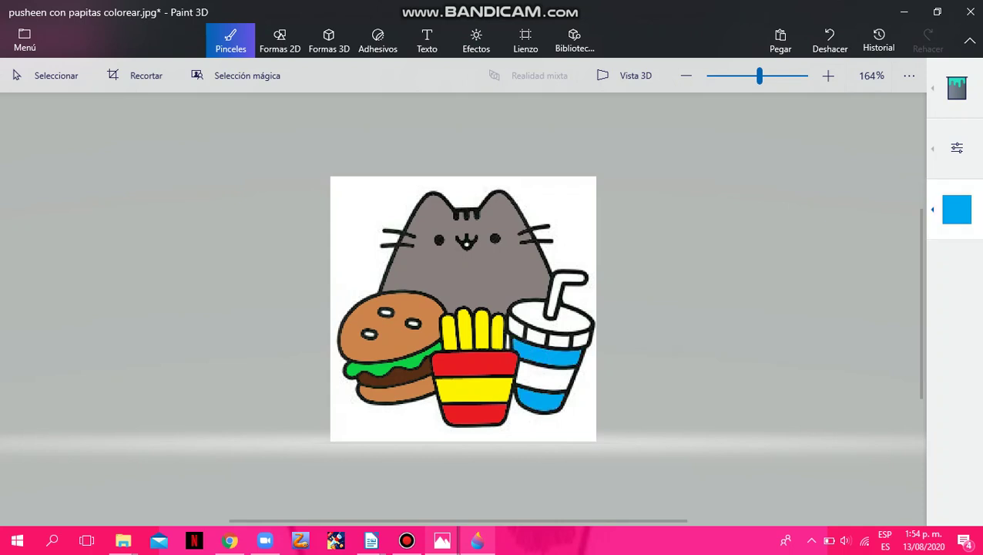
Step: Fill the middle band of the drink cup with red
left_click(957, 209)
left_click(893, 290)
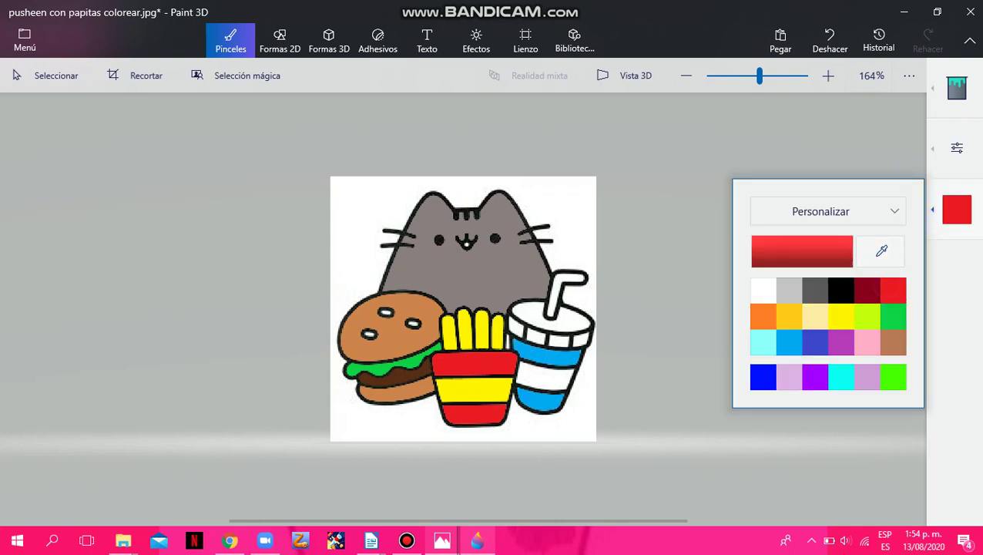
left_click(544, 379)
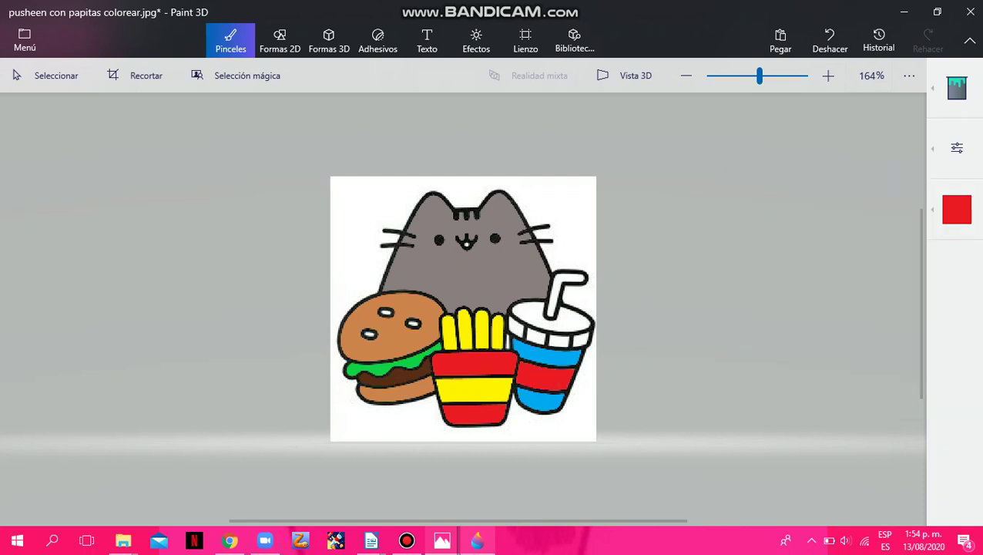
Step: Fill the top of the drink's lid and all sections of its rim with light blue
left_click(957, 210)
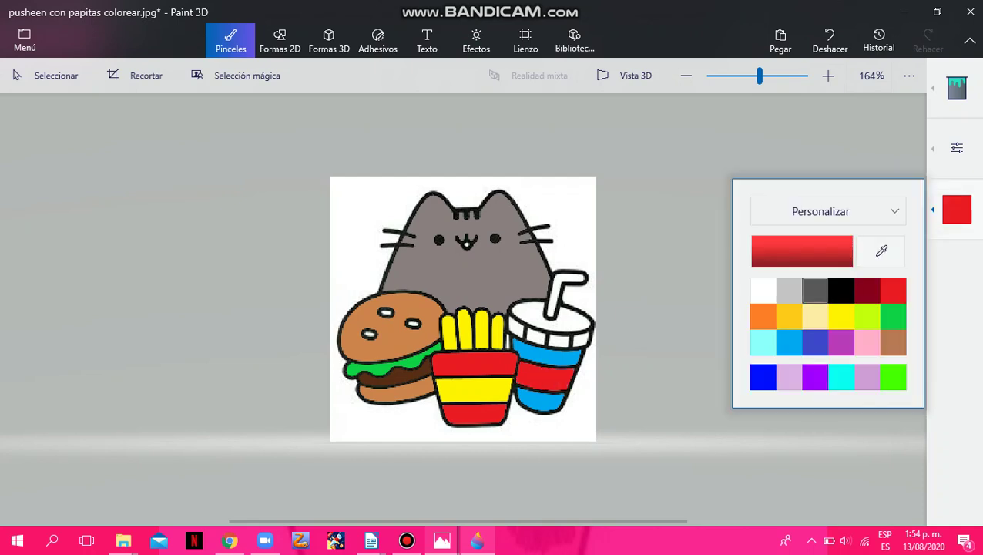
left_click(788, 342)
left_click(558, 342)
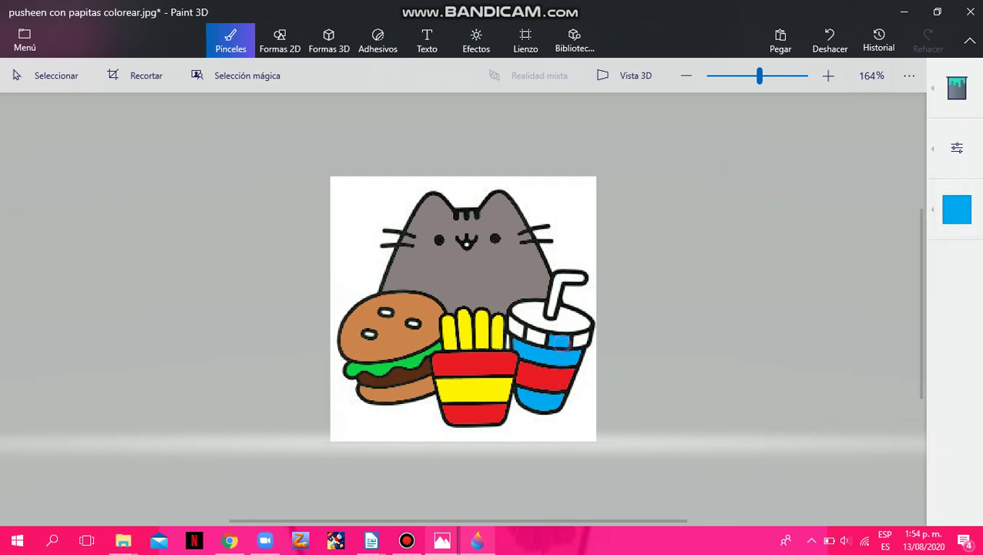
left_click(574, 320)
left_click(581, 338)
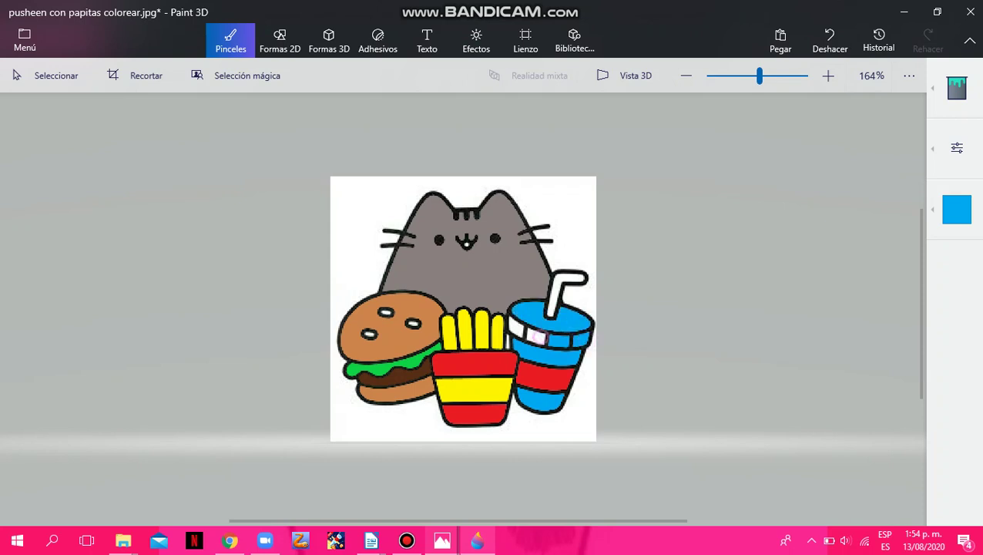
left_click(537, 335)
left_click(513, 330)
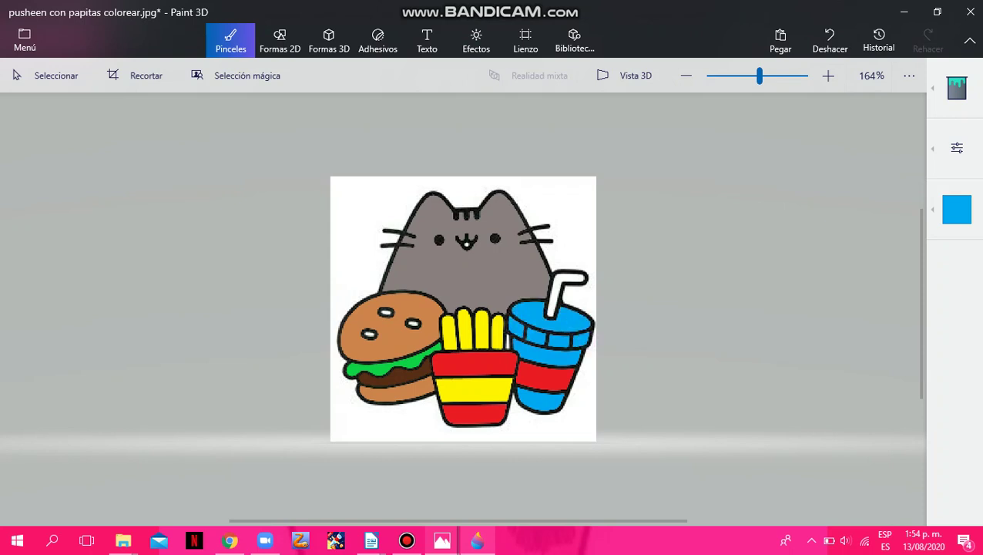